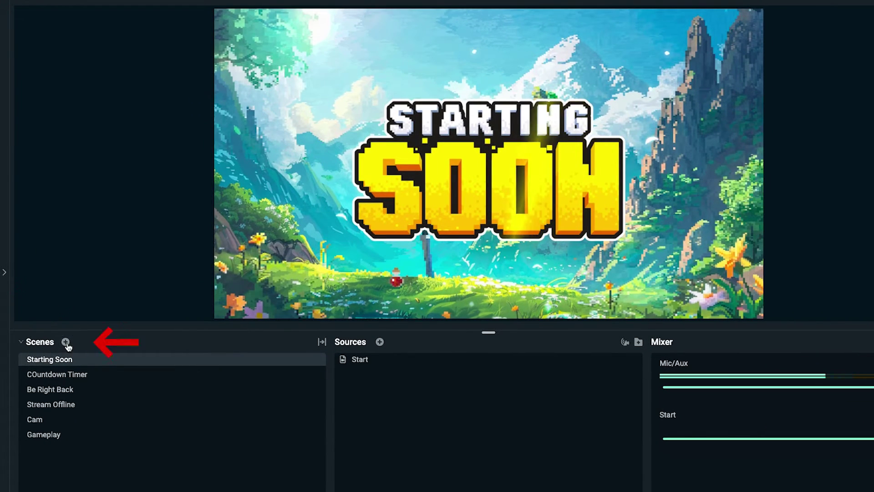
Create a new scene named 'Just Chatting' in the Scenes list.
{"action": "left_click", "coordinate": [66, 342]}
{"action": "triple_click", "coordinate": [436, 250]}
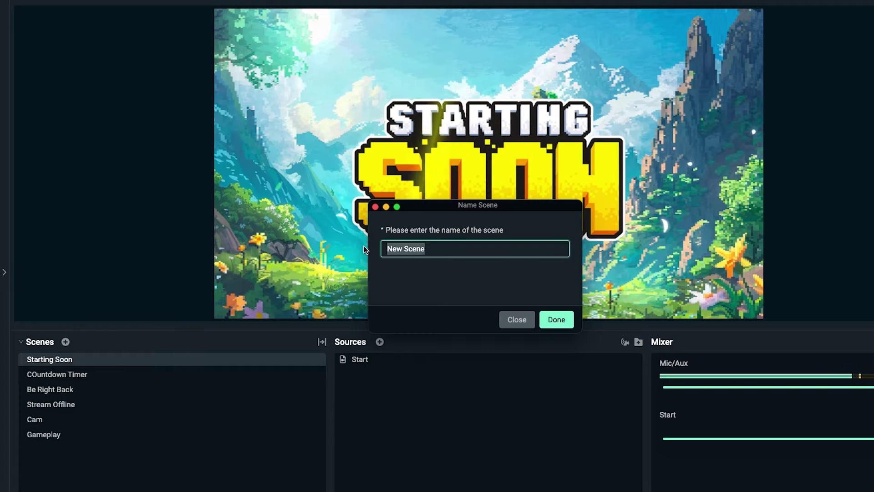
{"action": "type", "text": "Just Chatting"}
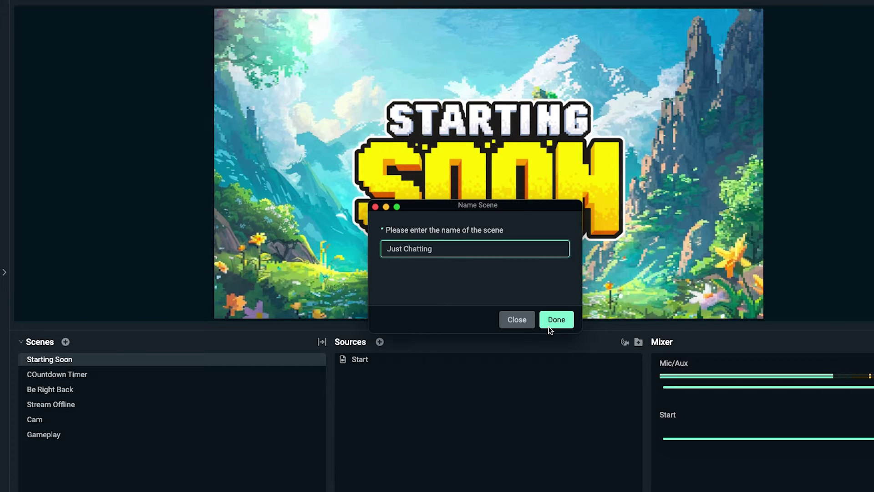
{"action": "left_click", "coordinate": [556, 319]}
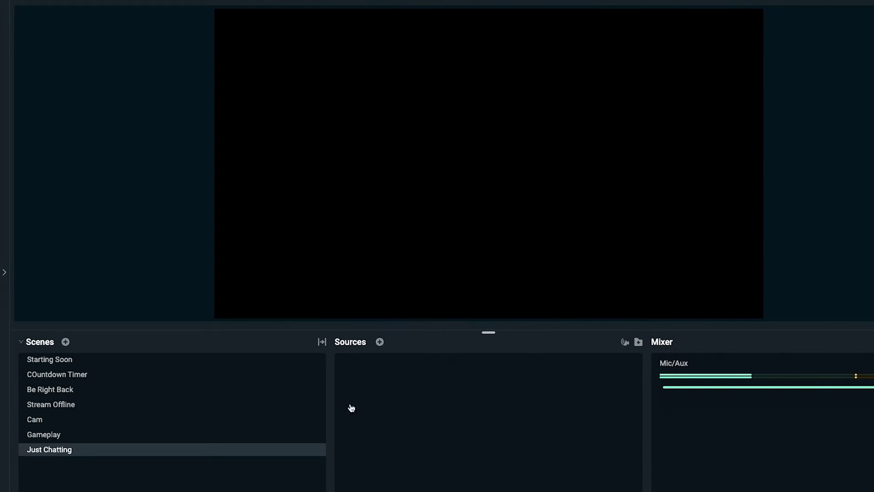
Add a new Media File source named Chatting to the Just Chatting scene.
{"action": "left_click", "coordinate": [380, 342]}
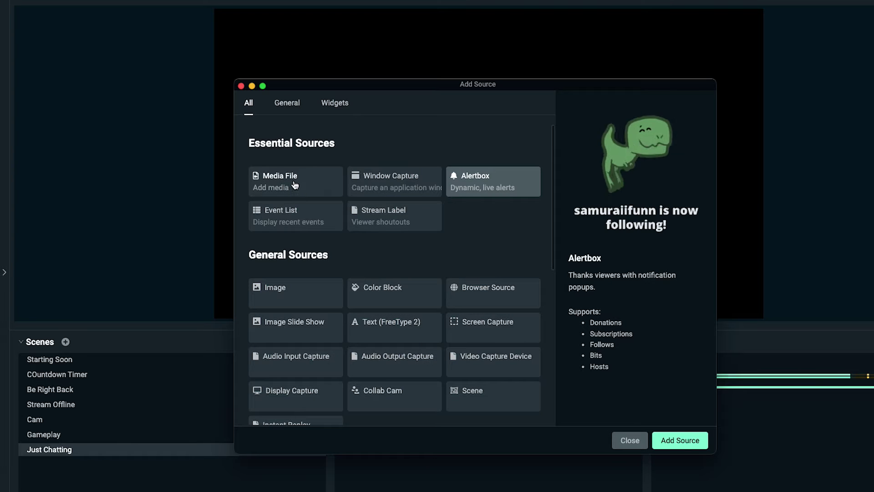
{"action": "left_click", "coordinate": [668, 439]}
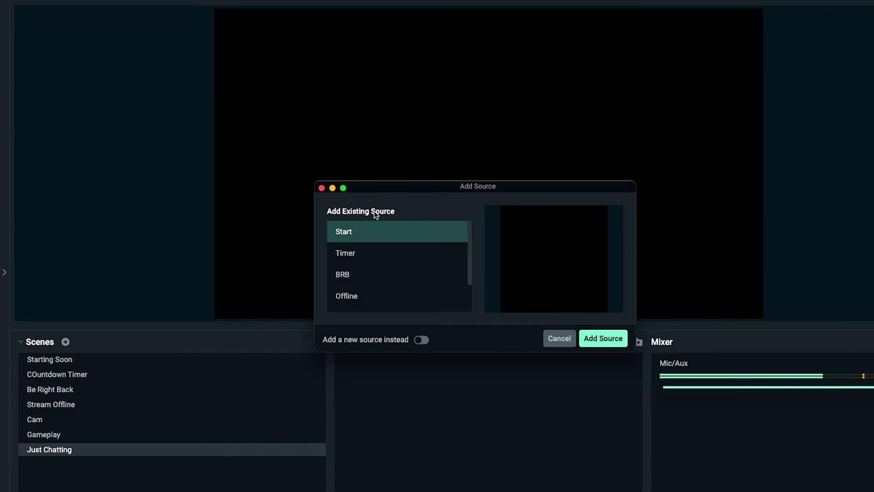
{"action": "left_click", "coordinate": [419, 341]}
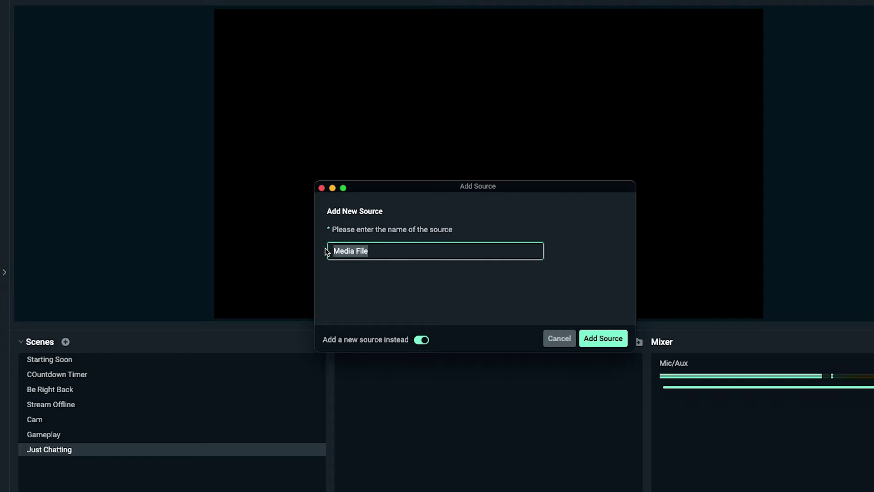
{"action": "left_click", "coordinate": [614, 337]}
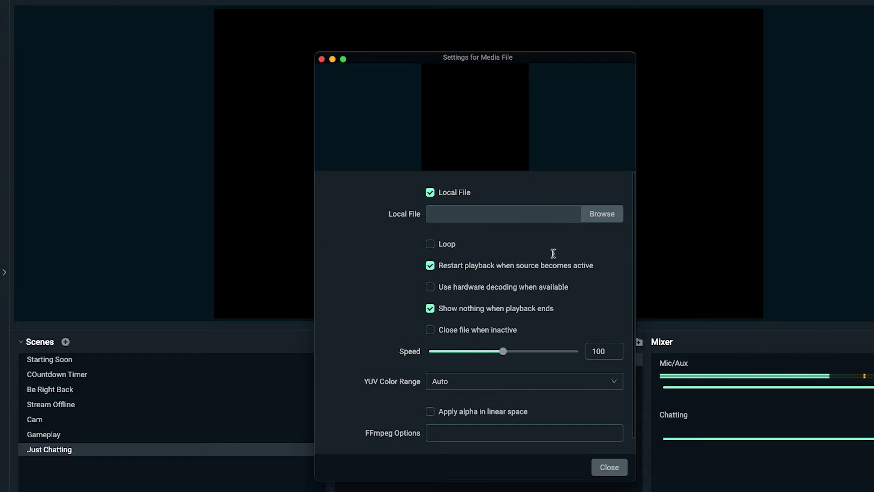
{"action": "left_click", "coordinate": [460, 474]}
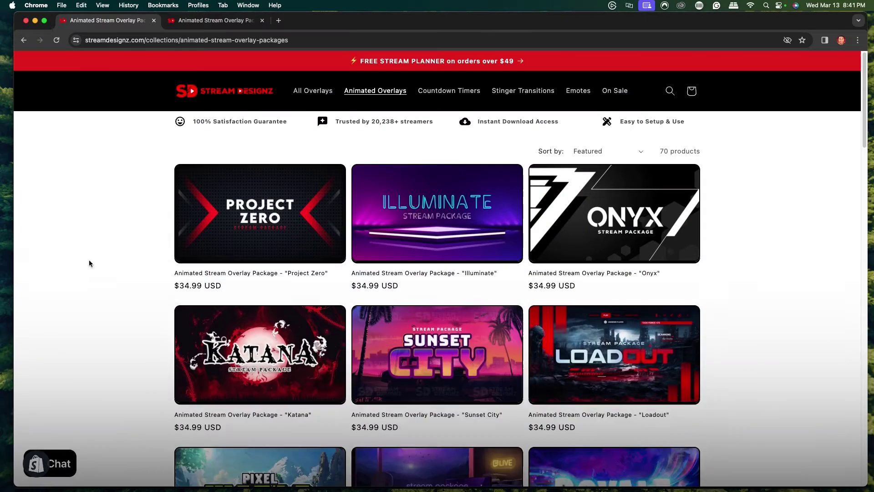
Browse the Animated Overlays collection, then bring up the Pixel World product page.
{"action": "scroll", "coordinate": [103, 268], "scroll_direction": "down", "scroll_amount": 5}
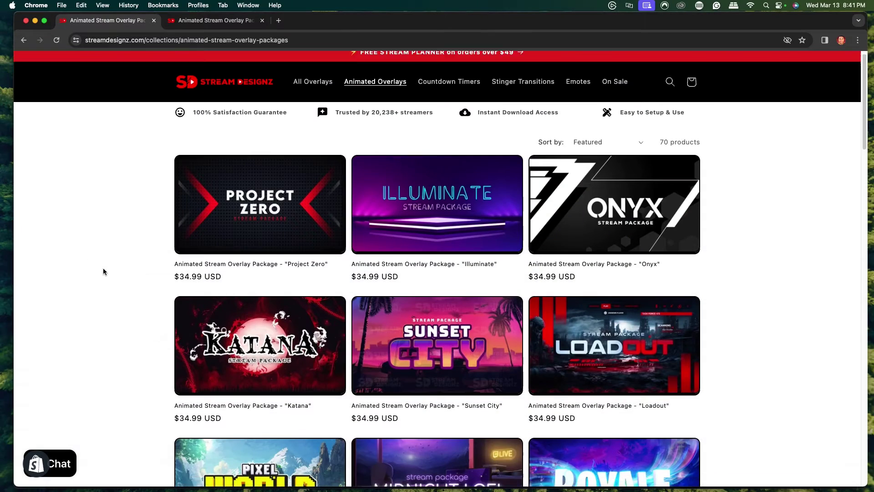
{"action": "scroll", "coordinate": [105, 271], "scroll_direction": "down", "scroll_amount": 8}
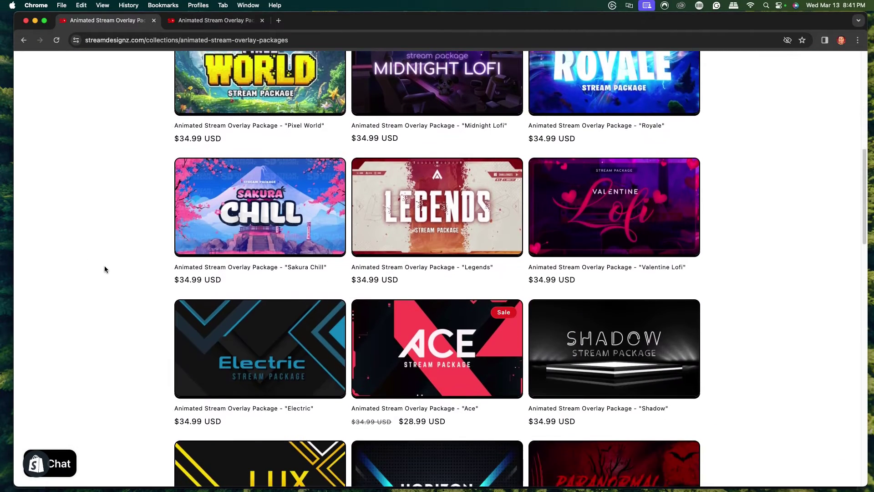
{"action": "scroll", "coordinate": [99, 275], "scroll_direction": "down", "scroll_amount": 1}
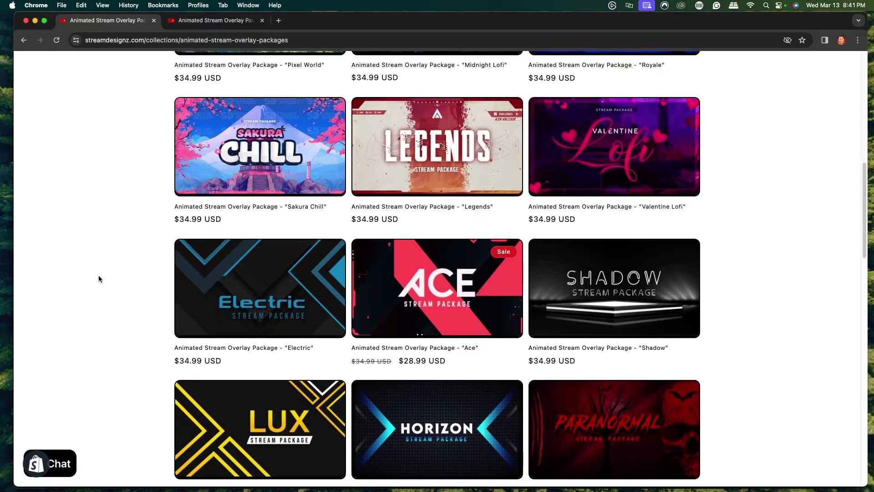
{"action": "scroll", "coordinate": [101, 276], "scroll_direction": "up", "scroll_amount": 3}
{"action": "scroll", "coordinate": [100, 275], "scroll_direction": "up", "scroll_amount": 4}
{"action": "scroll", "coordinate": [97, 275], "scroll_direction": "down", "scroll_amount": 1}
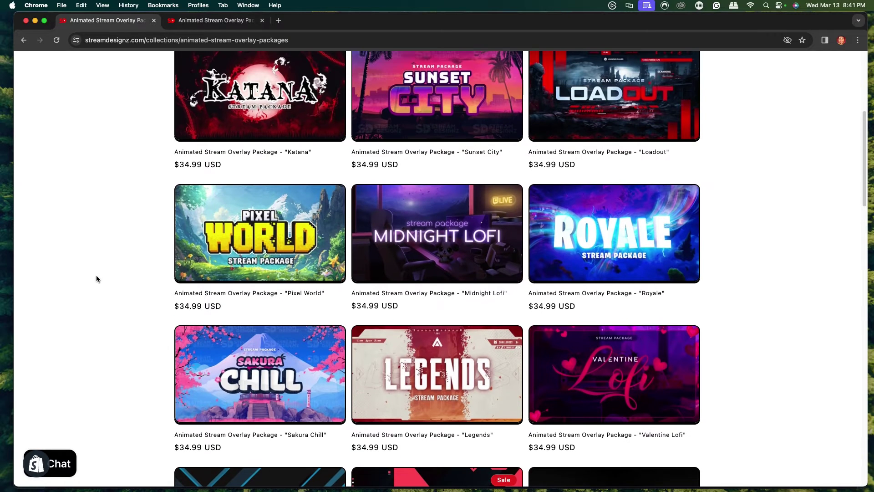
{"action": "left_click", "coordinate": [224, 23]}
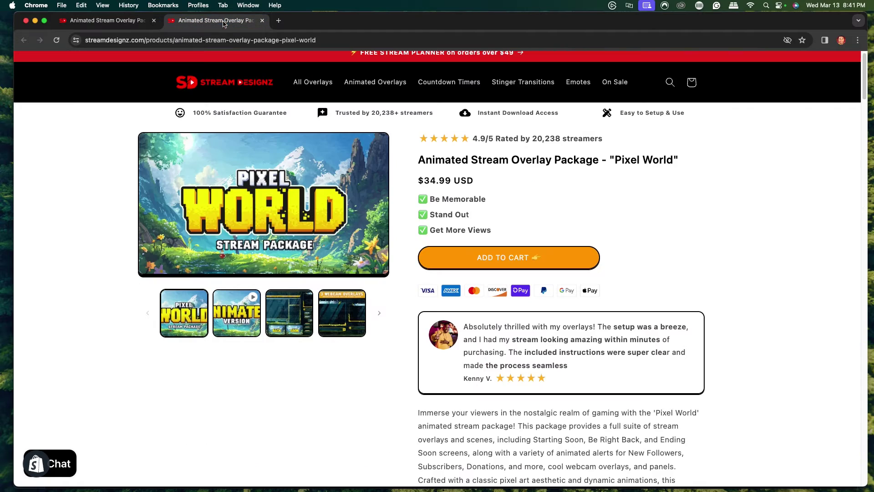
Watch the Pixel World animated preview full screen, then enlarge the overlay layout image.
{"action": "left_click", "coordinate": [236, 314]}
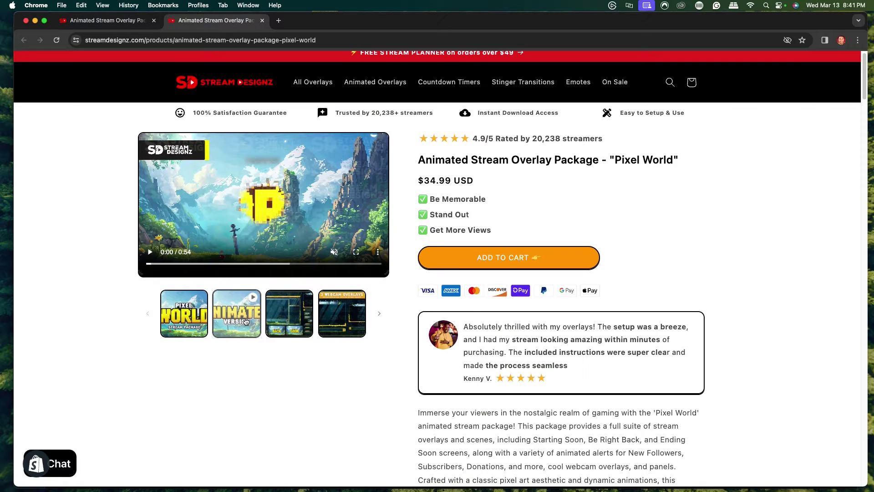
{"action": "double_click", "coordinate": [356, 253]}
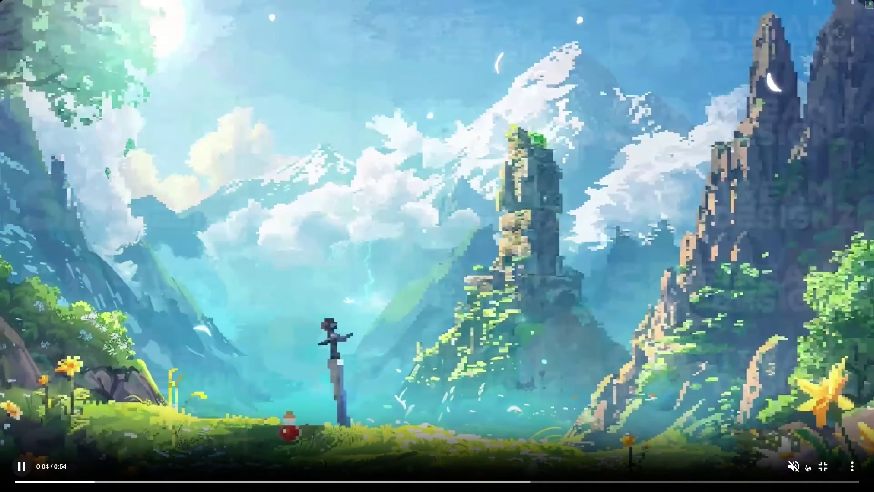
{"action": "left_click", "coordinate": [824, 466]}
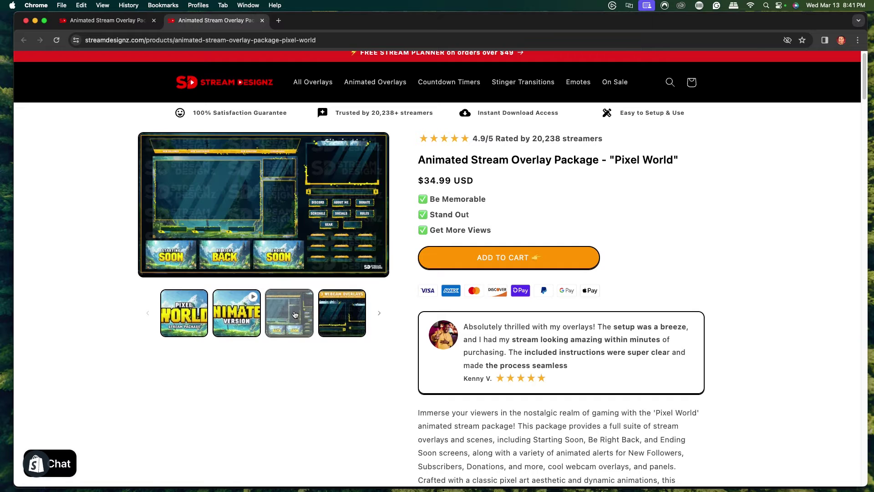
{"action": "left_click", "coordinate": [363, 261]}
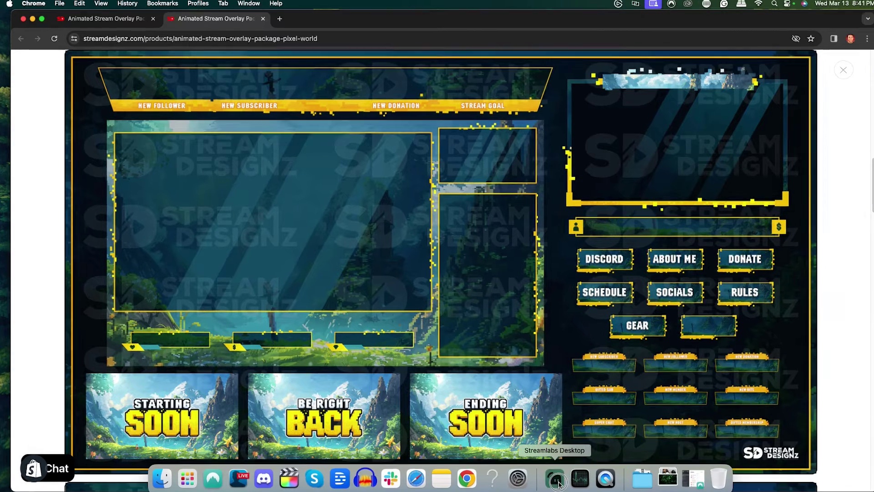
Load Desktop > Pixel World > Overlay Screens > Just Chatting.webm into Chatting and enable Loop.
{"action": "left_click", "coordinate": [530, 479]}
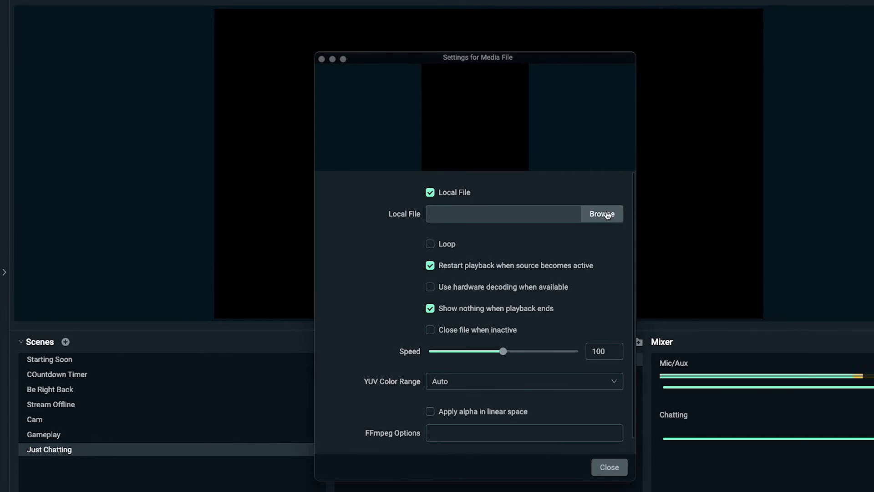
{"action": "left_click", "coordinate": [608, 215]}
{"action": "left_click", "coordinate": [498, 83]}
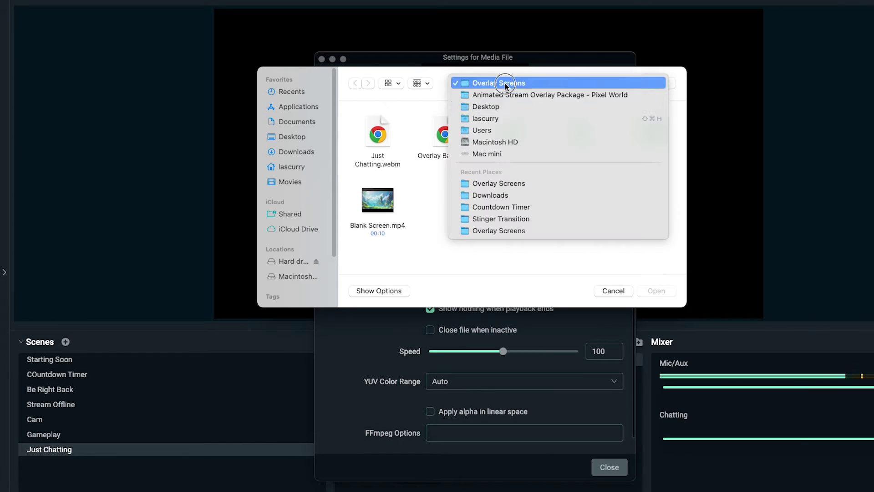
{"action": "left_click", "coordinate": [481, 106]}
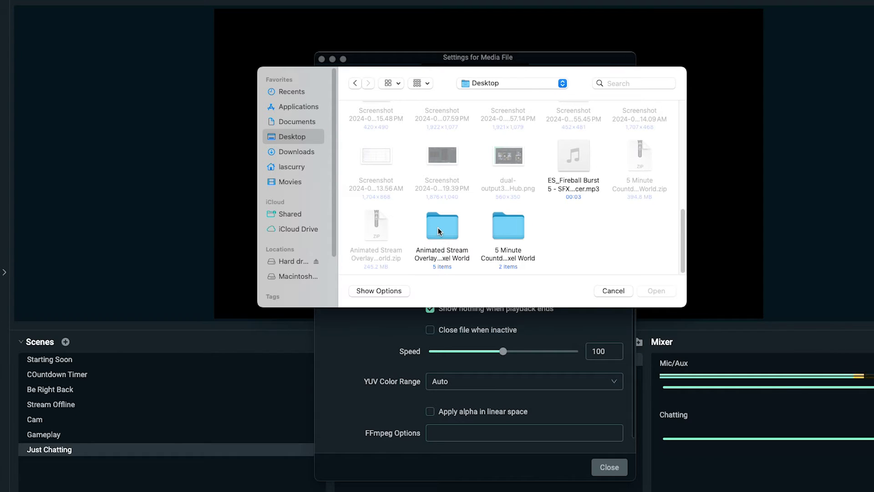
{"action": "double_click", "coordinate": [439, 231]}
{"action": "double_click", "coordinate": [423, 137]}
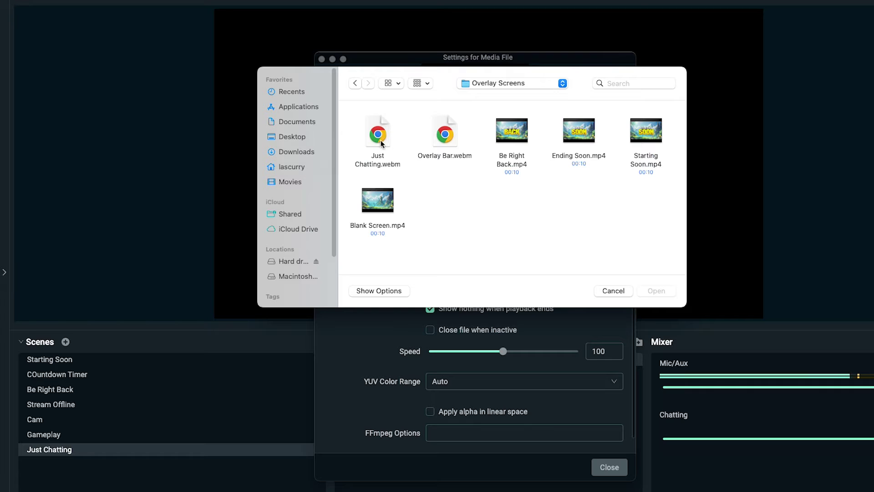
{"action": "left_click", "coordinate": [376, 139]}
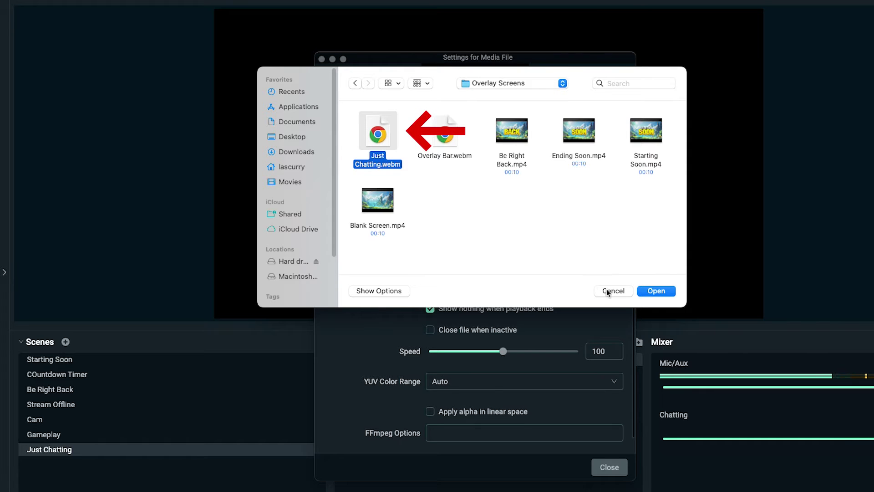
{"action": "left_click", "coordinate": [654, 290]}
{"action": "left_click", "coordinate": [430, 244]}
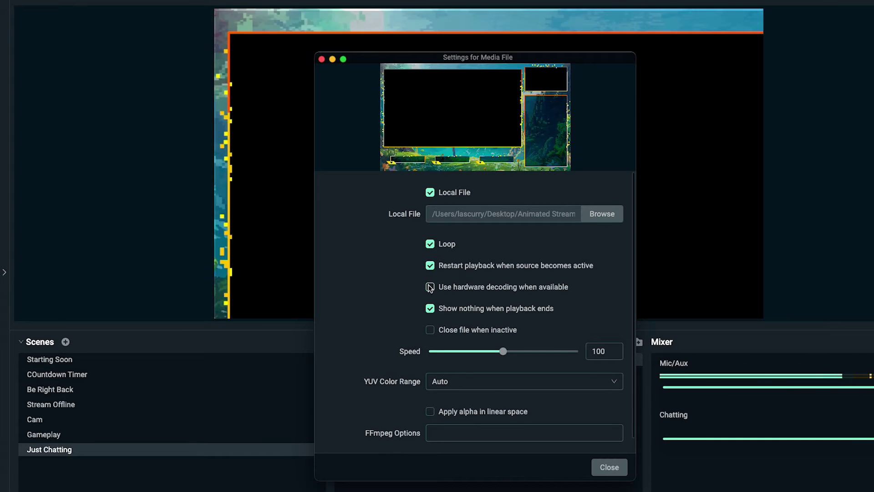
Fit the Chatting overlay to the full canvas and lock the source.
{"action": "left_click", "coordinate": [601, 467]}
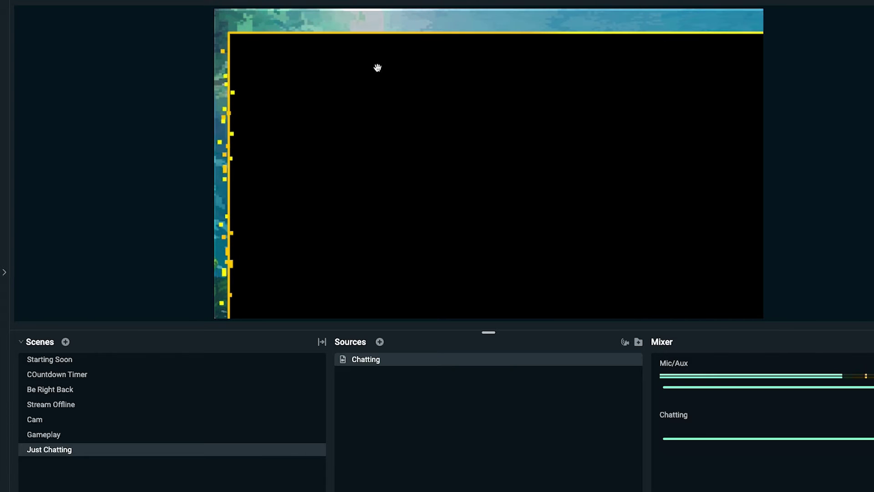
{"action": "right_click", "coordinate": [444, 362]}
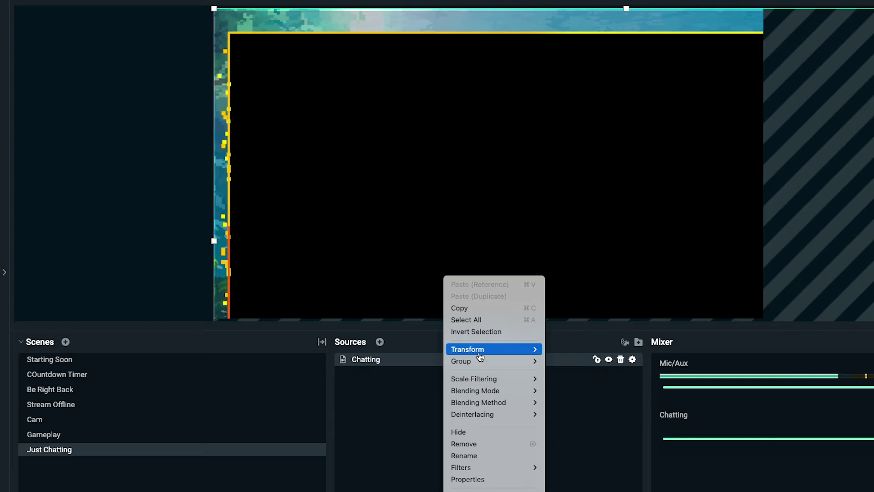
{"action": "mouse_move", "coordinate": [479, 350]}
{"action": "left_click", "coordinate": [572, 391]}
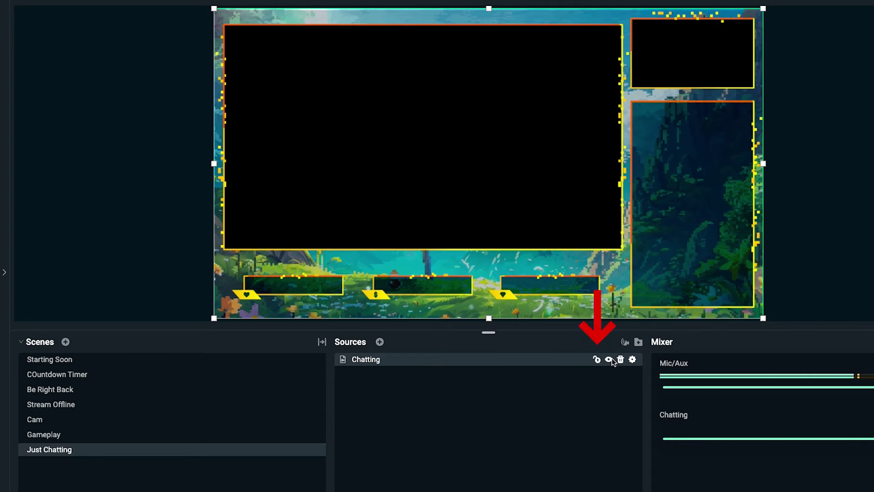
{"action": "left_click", "coordinate": [597, 360]}
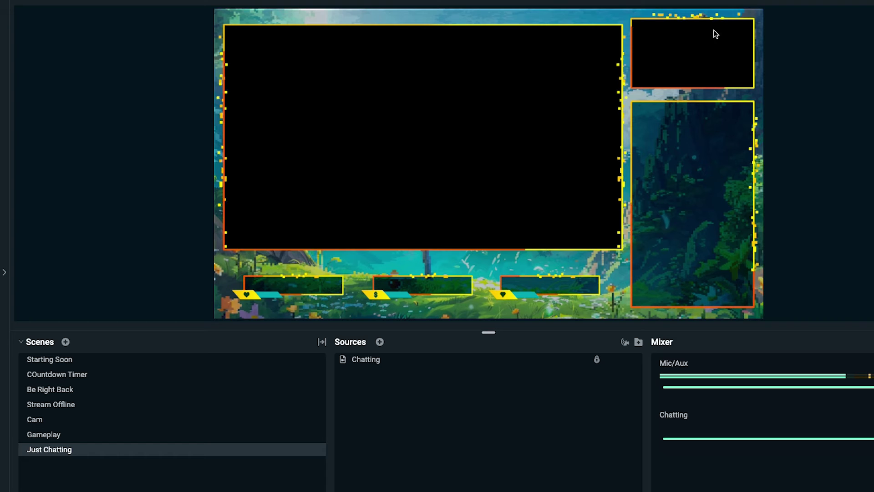
Add a Window Capture source named Game, leaving its settings without choosing a window.
{"action": "left_click", "coordinate": [380, 342]}
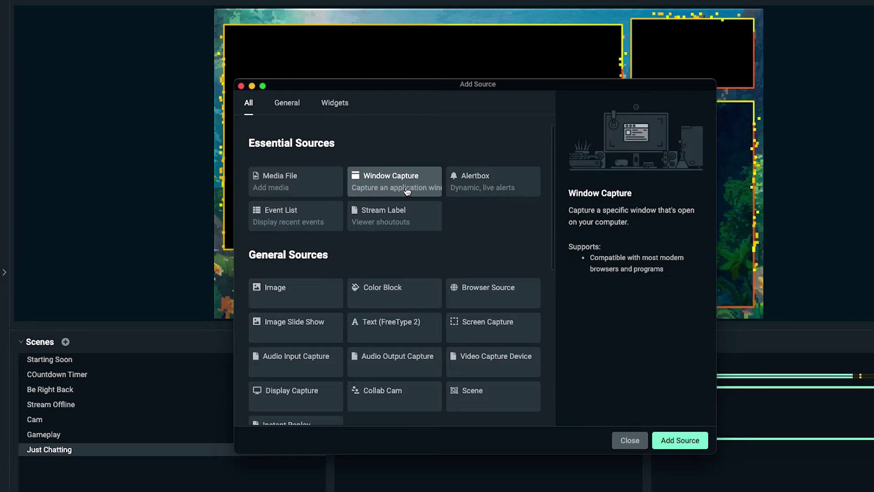
{"action": "left_click", "coordinate": [687, 437]}
{"action": "left_click_drag", "start_coordinate": [415, 258], "coordinate": [300, 245]}
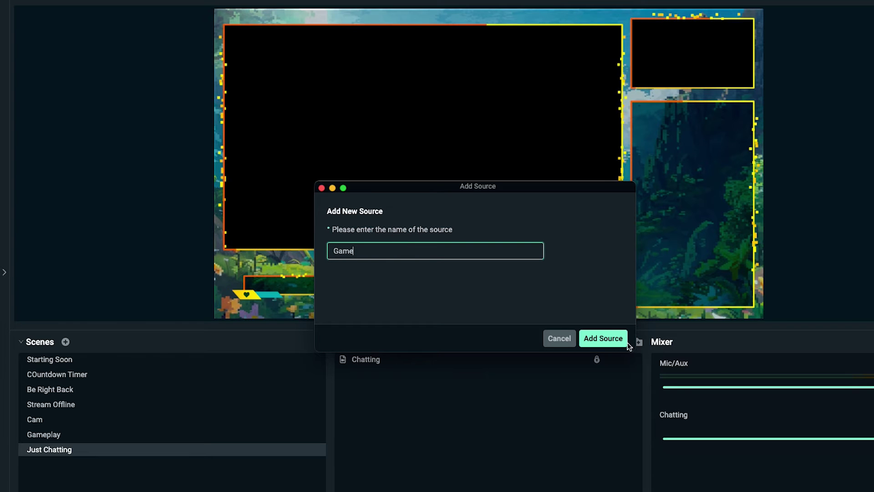
{"action": "left_click", "coordinate": [603, 338]}
{"action": "left_click", "coordinate": [449, 190]}
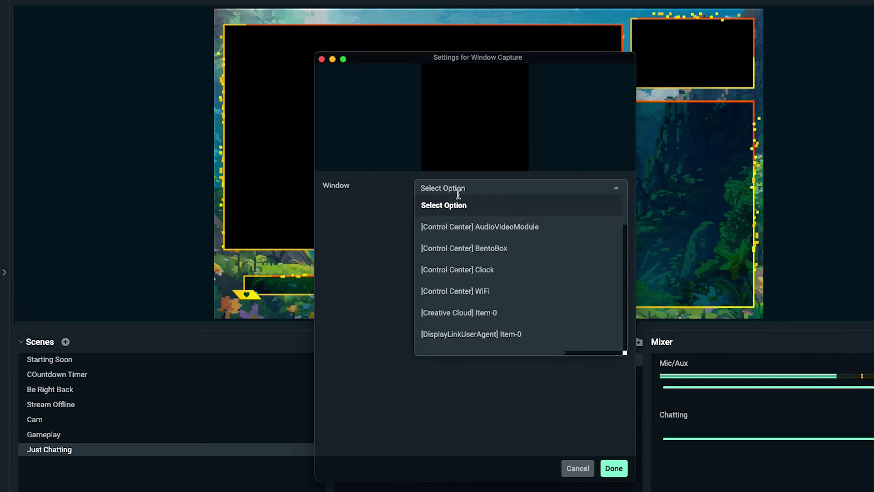
{"action": "scroll", "coordinate": [460, 319], "scroll_direction": "down", "scroll_amount": 2}
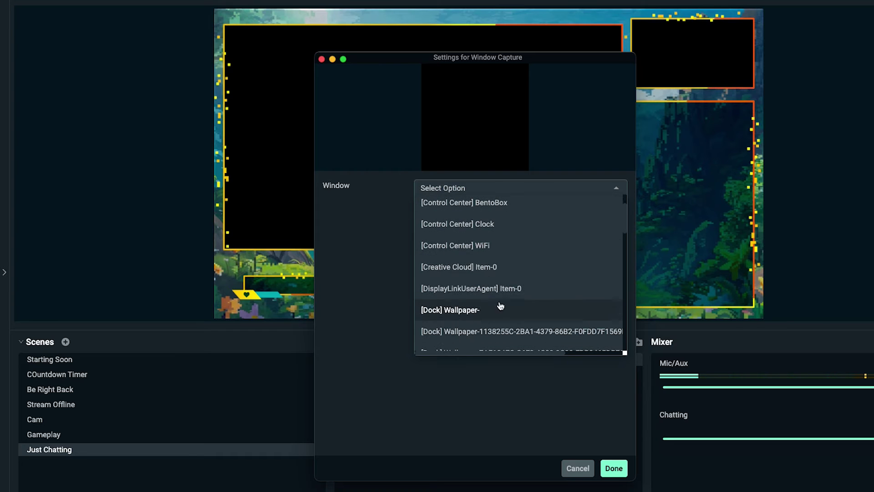
{"action": "left_click", "coordinate": [568, 459]}
{"action": "left_click", "coordinate": [570, 461]}
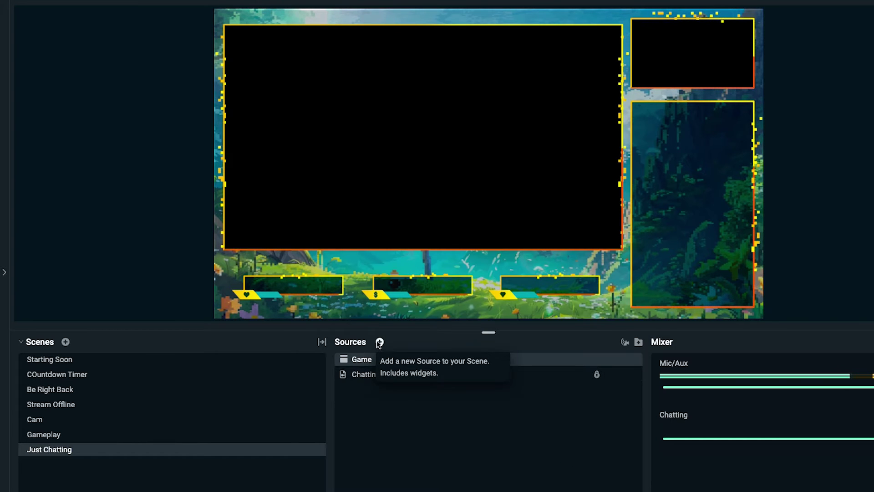
Delete the Game window capture source from the Just Chatting scene.
{"action": "left_click", "coordinate": [631, 359]}
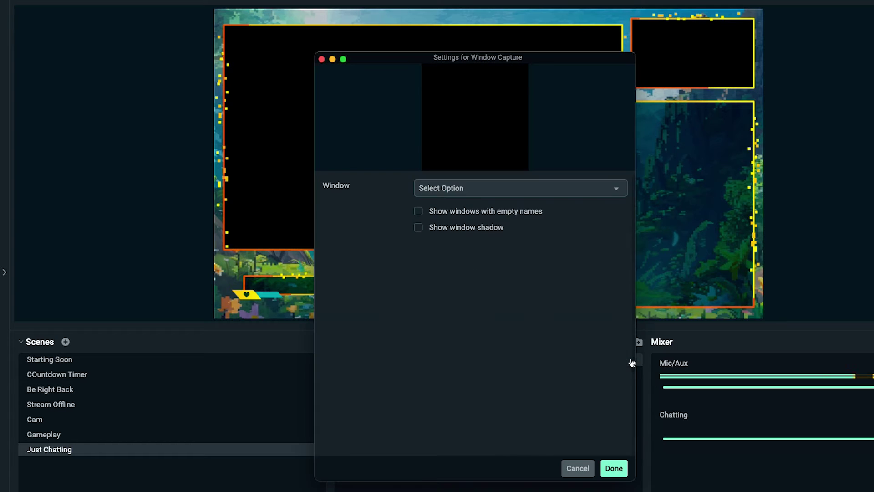
{"action": "left_click", "coordinate": [585, 469]}
{"action": "left_click", "coordinate": [620, 360]}
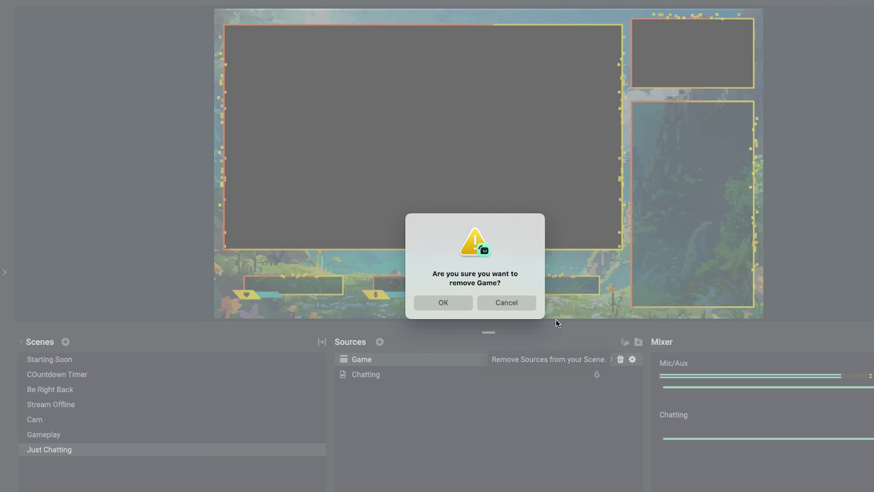
{"action": "left_click", "coordinate": [448, 302]}
{"action": "left_click", "coordinate": [380, 342]}
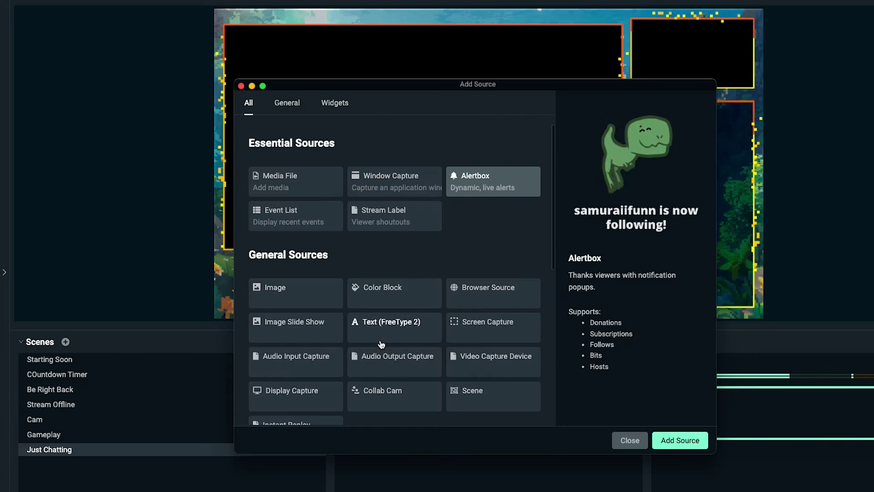
Add a new Video Capture Device source named Gaming using the Game Capture HD60 X.
{"action": "left_click", "coordinate": [499, 368]}
{"action": "left_click", "coordinate": [681, 441]}
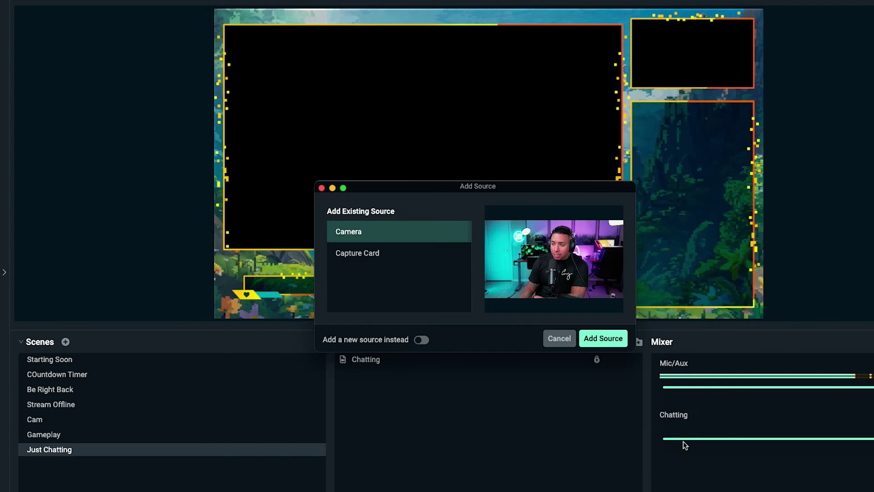
{"action": "left_click", "coordinate": [421, 340]}
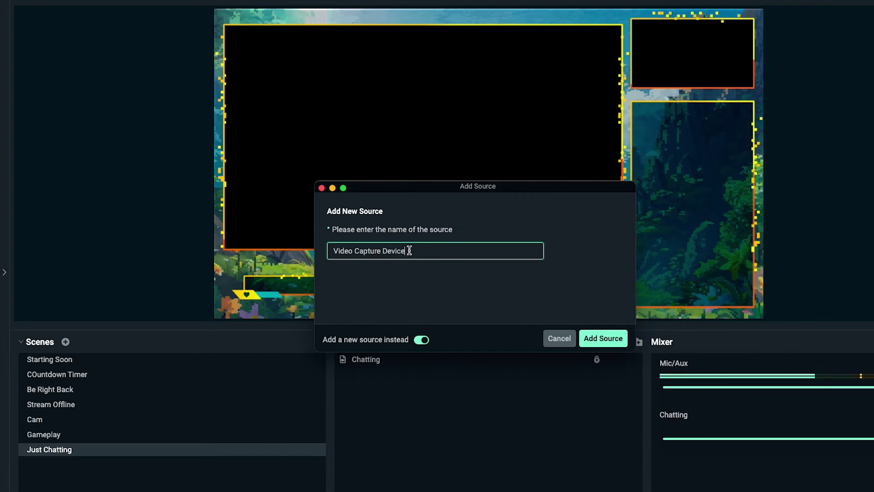
{"action": "left_click_drag", "start_coordinate": [410, 251], "coordinate": [312, 248]}
{"action": "type", "text": "Gaming"}
{"action": "left_click", "coordinate": [602, 338]}
{"action": "left_click", "coordinate": [497, 187]}
{"action": "left_click", "coordinate": [465, 227]}
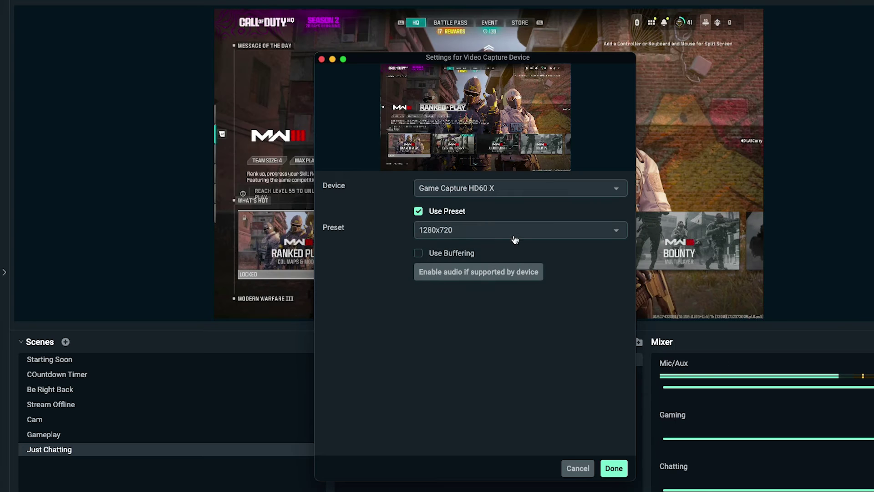
{"action": "left_click", "coordinate": [614, 469]}
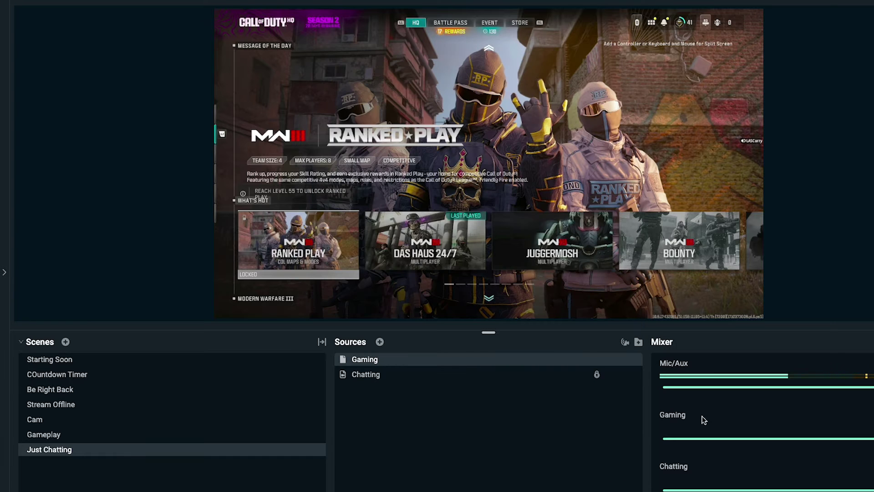
{"action": "left_click", "coordinate": [400, 174]}
Fit Gaming into the top-right frame, layer it beneath Chatting, and lock it.
{"action": "left_click_drag", "start_coordinate": [215, 316], "coordinate": [639, 80]}
{"action": "left_click_drag", "start_coordinate": [685, 45], "coordinate": [679, 53]}
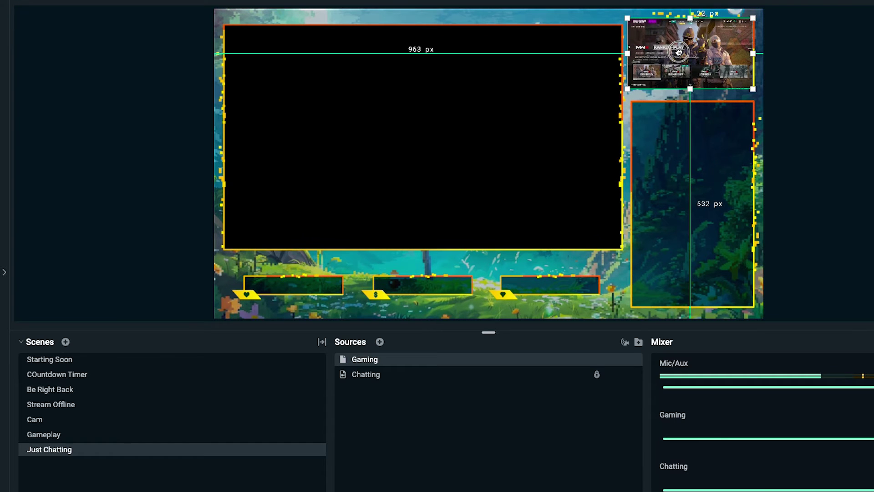
{"action": "left_click_drag", "start_coordinate": [752, 88], "coordinate": [755, 90]}
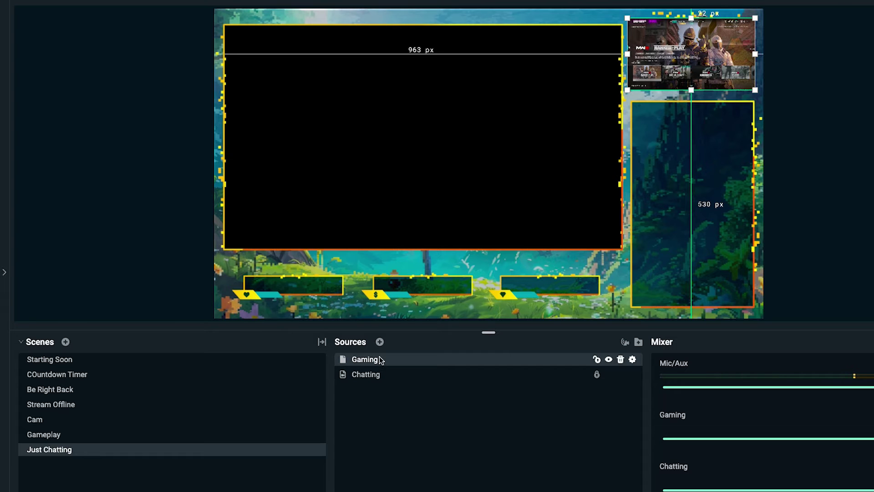
{"action": "left_click_drag", "start_coordinate": [386, 362], "coordinate": [383, 380]}
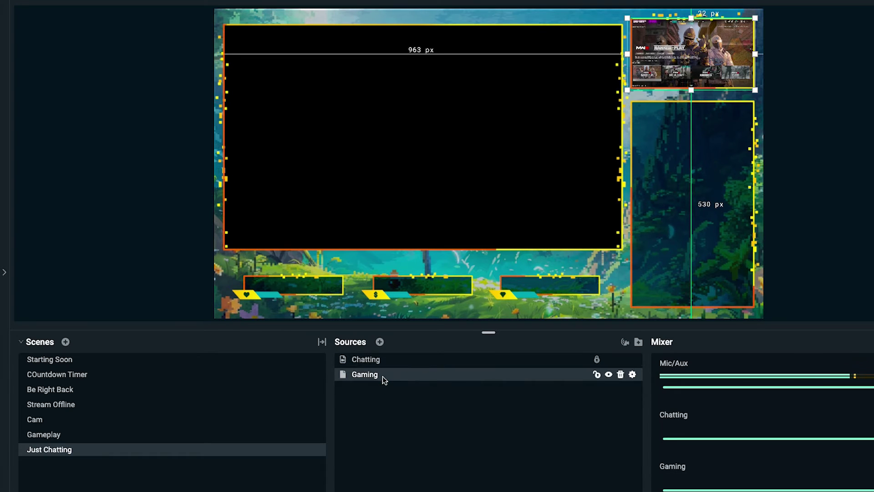
{"action": "left_click", "coordinate": [597, 375]}
{"action": "left_click", "coordinate": [617, 277]}
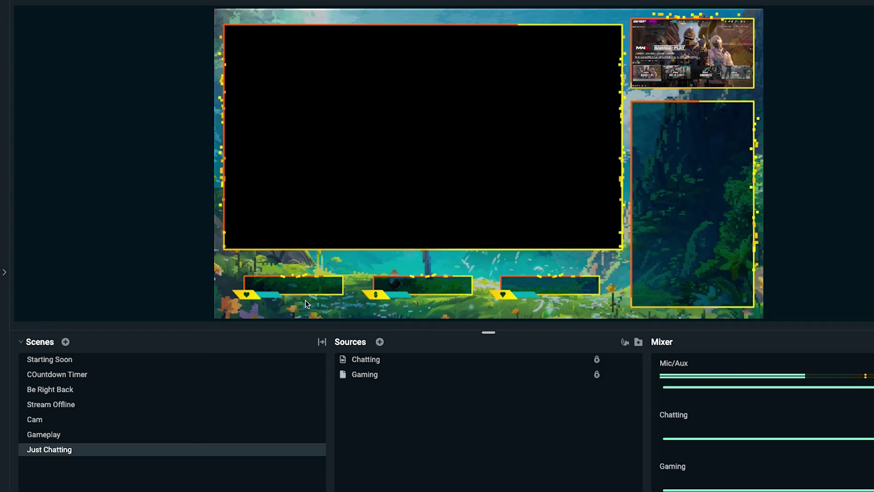
{"action": "left_click", "coordinate": [380, 342]}
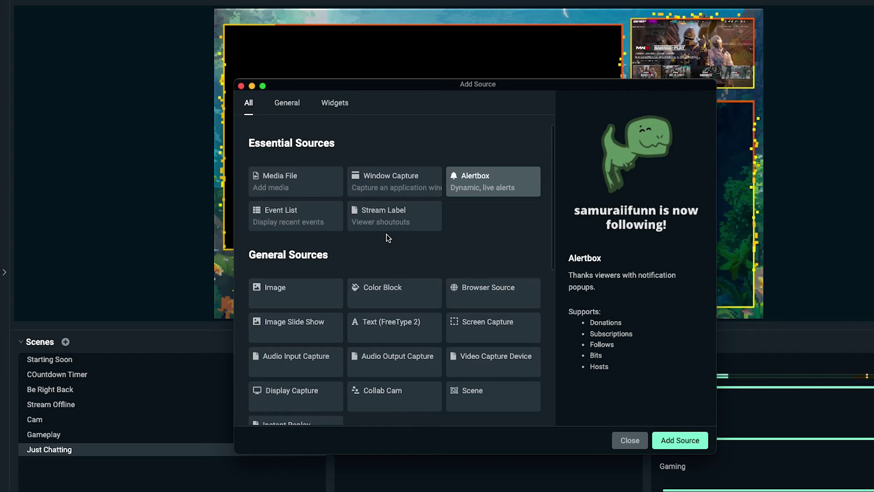
Add a new Stream Label source to the Just Chatting scene.
{"action": "left_click", "coordinate": [387, 217]}
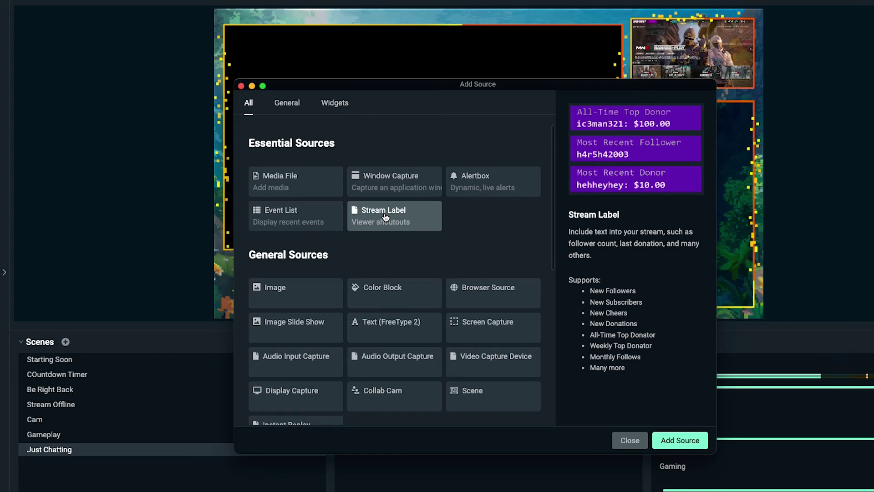
{"action": "left_click", "coordinate": [671, 437]}
{"action": "left_click", "coordinate": [421, 340]}
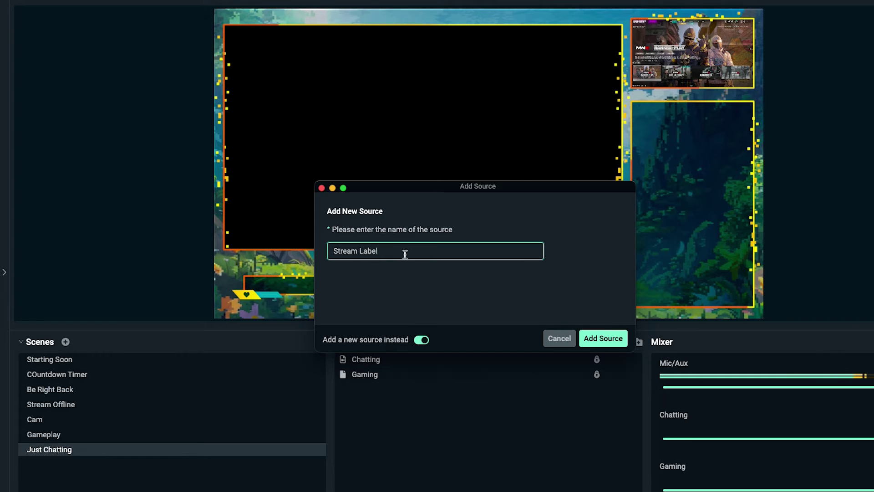
{"action": "left_click", "coordinate": [594, 345]}
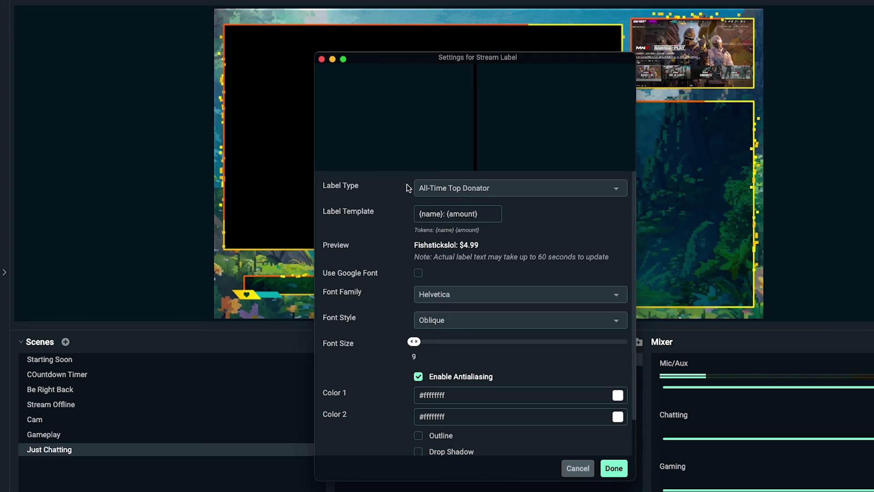
Browse the Label Type options, close the settings unchanged, and start removing the label.
{"action": "left_click", "coordinate": [461, 189]}
{"action": "scroll", "coordinate": [471, 272], "scroll_direction": "down", "scroll_amount": 5}
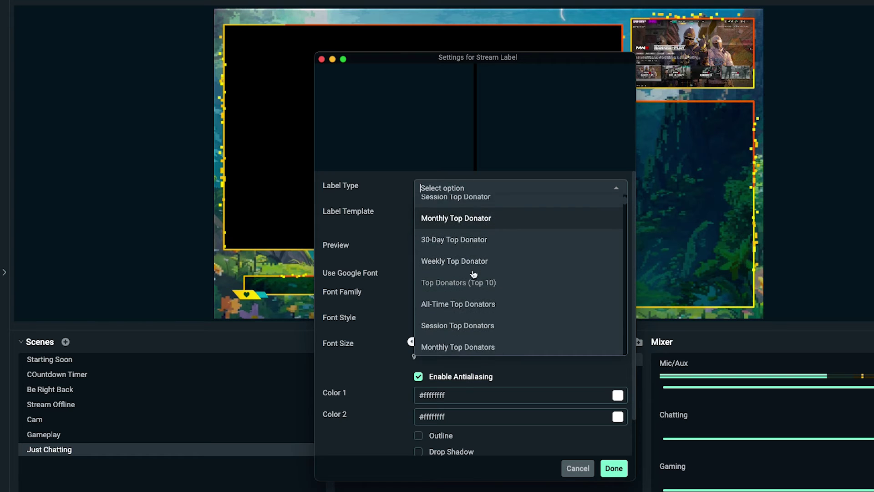
{"action": "scroll", "coordinate": [472, 272], "scroll_direction": "down", "scroll_amount": 1}
{"action": "scroll", "coordinate": [461, 309], "scroll_direction": "up", "scroll_amount": 6}
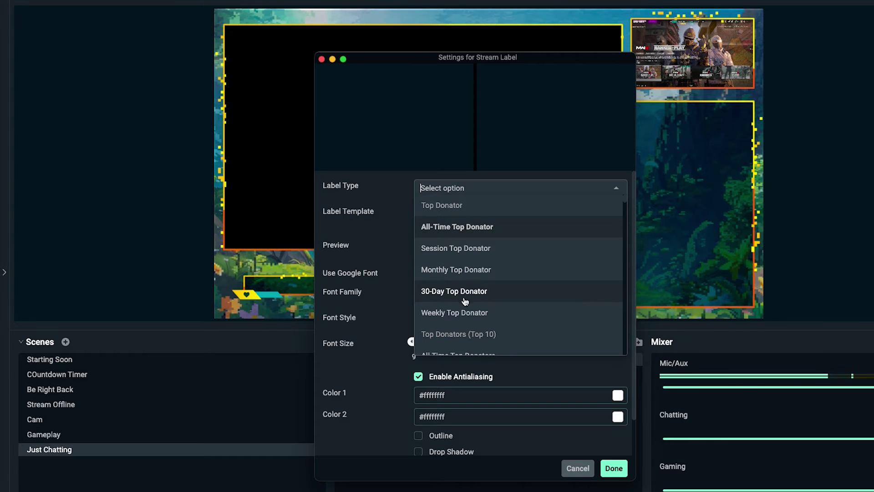
{"action": "scroll", "coordinate": [471, 303], "scroll_direction": "down", "scroll_amount": 10}
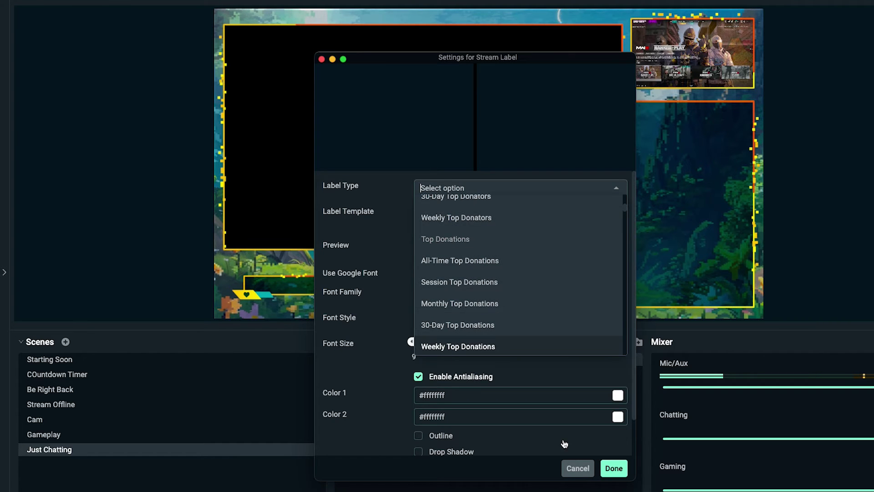
{"action": "left_click", "coordinate": [576, 468]}
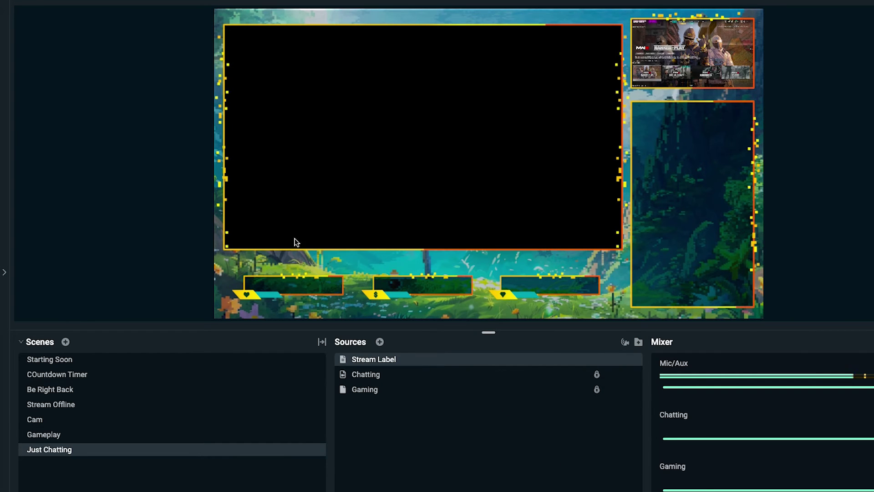
{"action": "left_click", "coordinate": [620, 359]}
Remove the old Stream Label source, then add the NEW Subscriber label into the lower-left box.
{"action": "left_click", "coordinate": [443, 302]}
{"action": "left_click", "coordinate": [379, 342]}
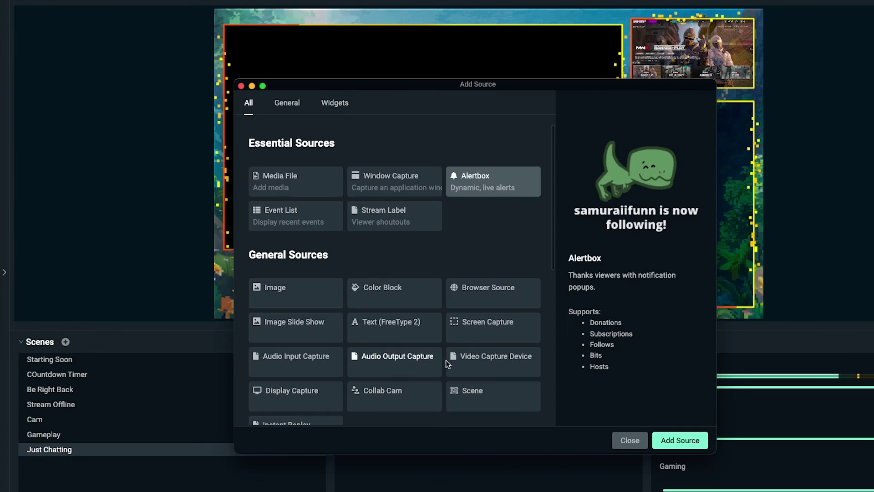
{"action": "left_click", "coordinate": [396, 220]}
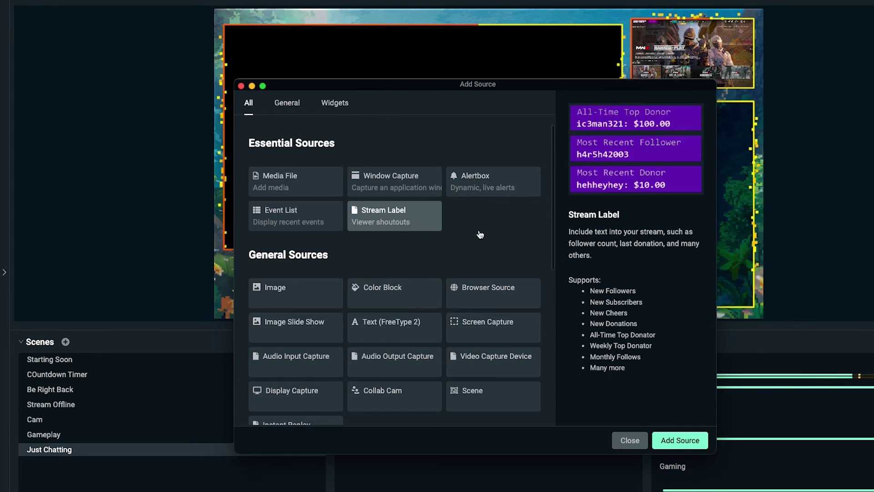
{"action": "left_click", "coordinate": [680, 441]}
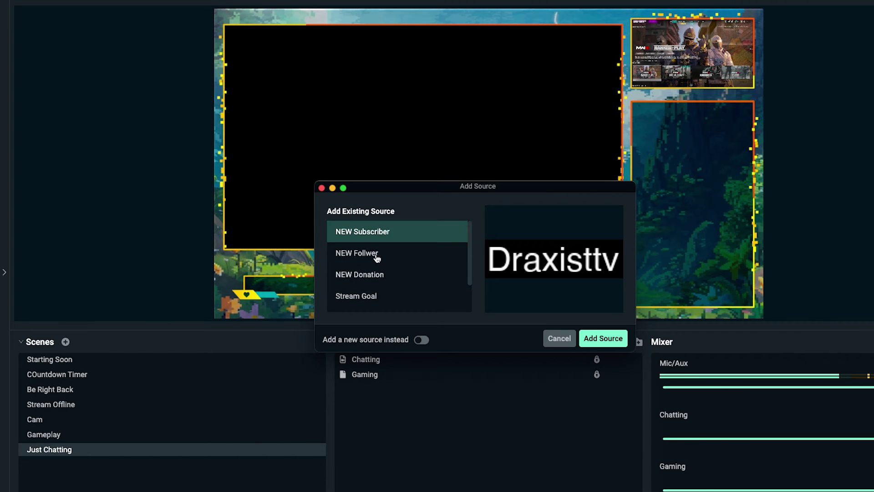
{"action": "left_click", "coordinate": [599, 341]}
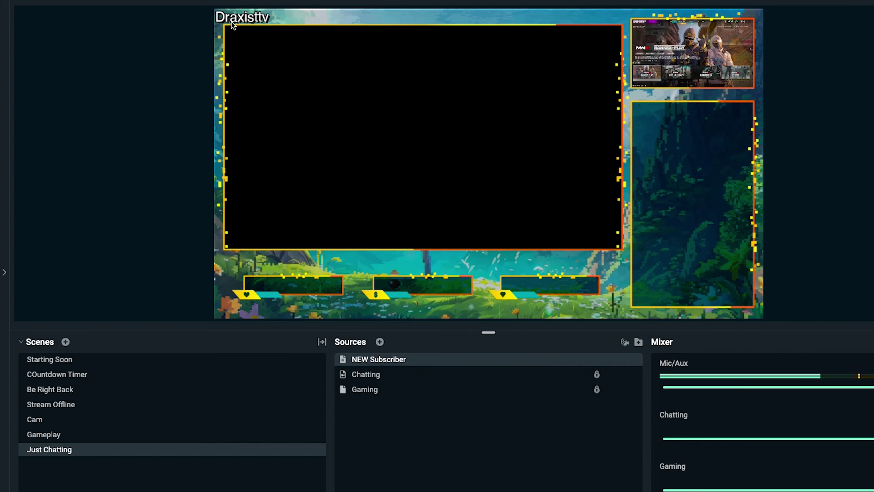
{"action": "left_click_drag", "start_coordinate": [233, 18], "coordinate": [289, 285]}
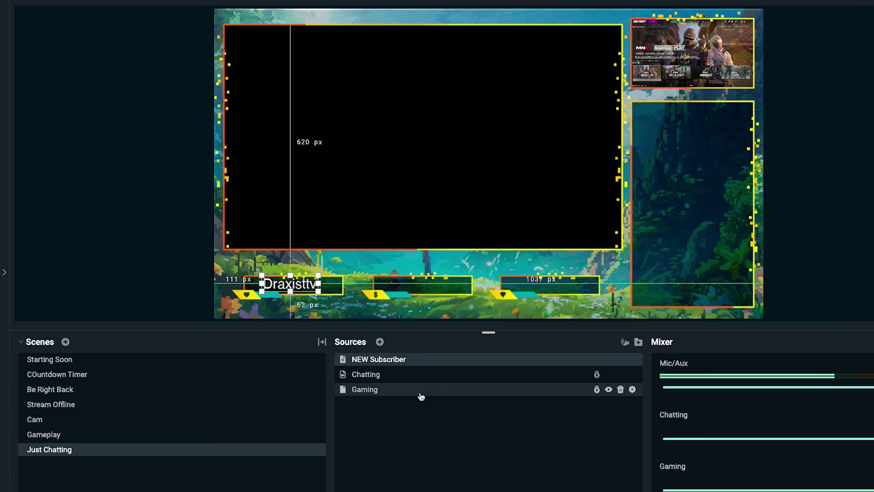
Add the existing Top Dono stream label and place it in the middle bottom box.
{"action": "left_click", "coordinate": [420, 390]}
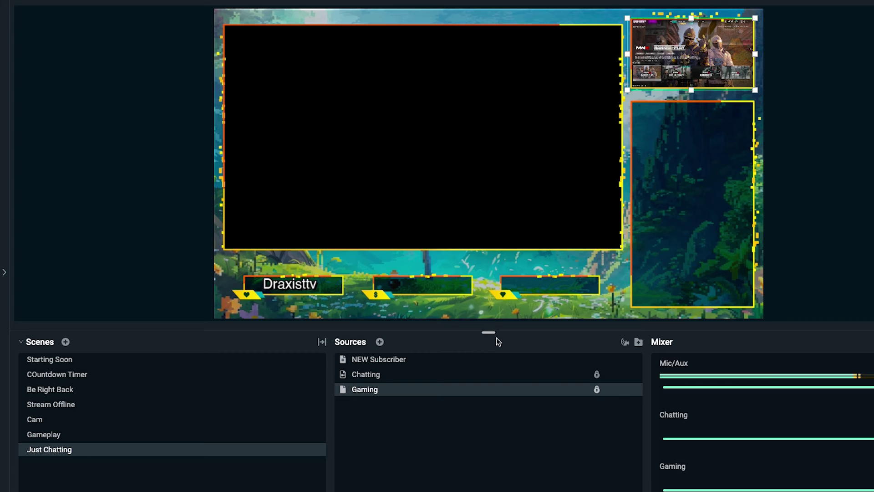
{"action": "left_click", "coordinate": [380, 342]}
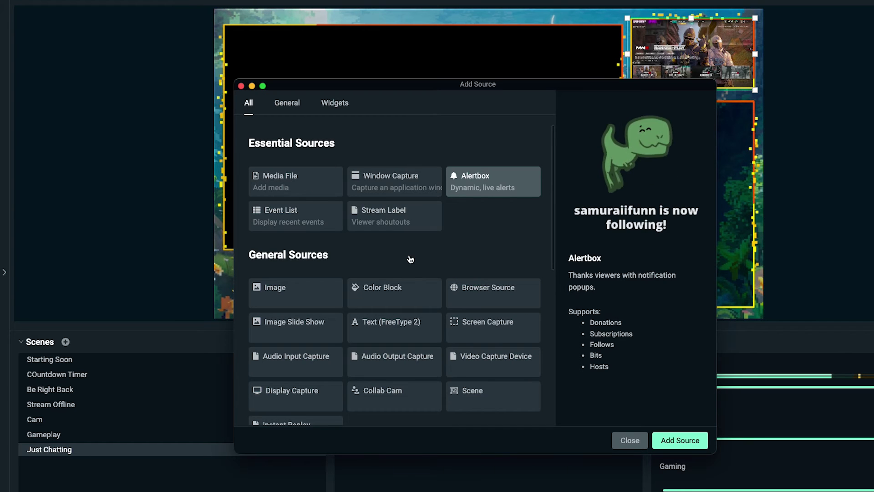
{"action": "left_click", "coordinate": [396, 222]}
{"action": "left_click", "coordinate": [695, 441]}
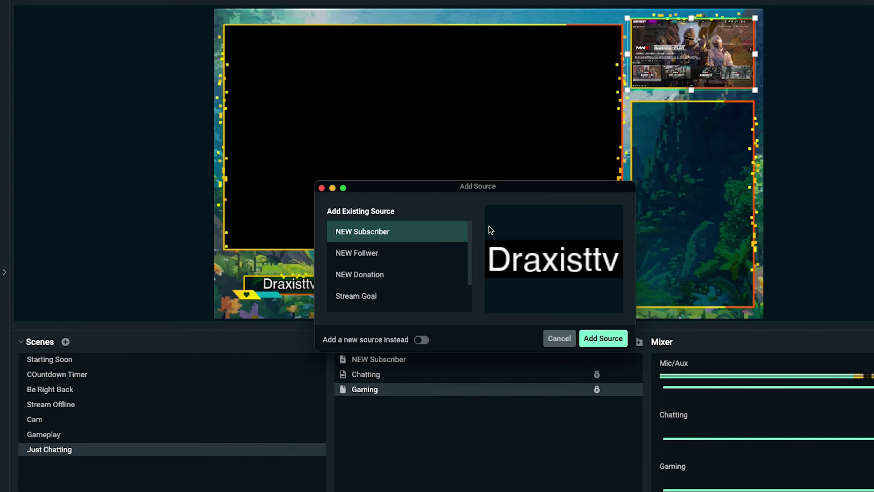
{"action": "scroll", "coordinate": [373, 278], "scroll_direction": "down", "scroll_amount": 2}
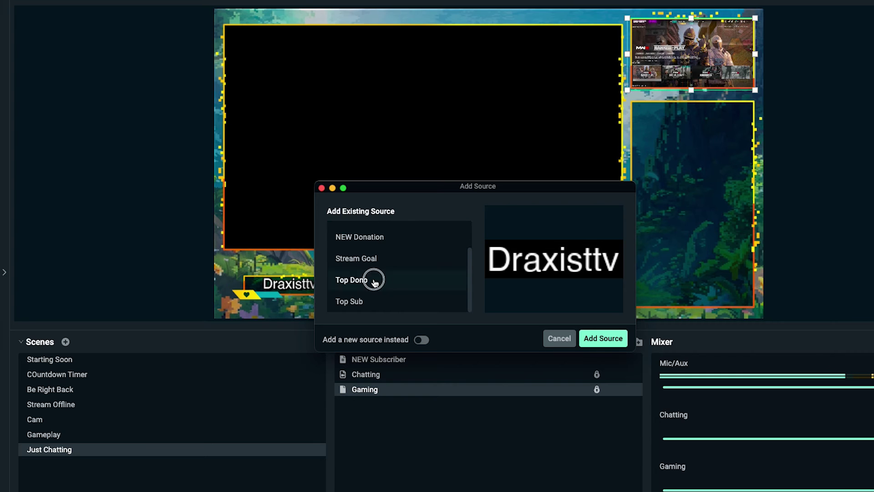
{"action": "left_click", "coordinate": [374, 281]}
{"action": "left_click", "coordinate": [603, 338]}
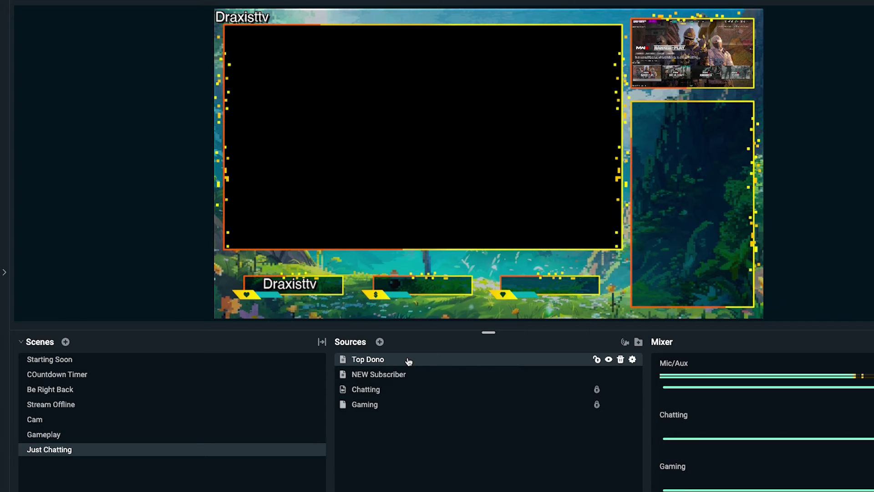
{"action": "left_click_drag", "start_coordinate": [247, 17], "coordinate": [427, 286]}
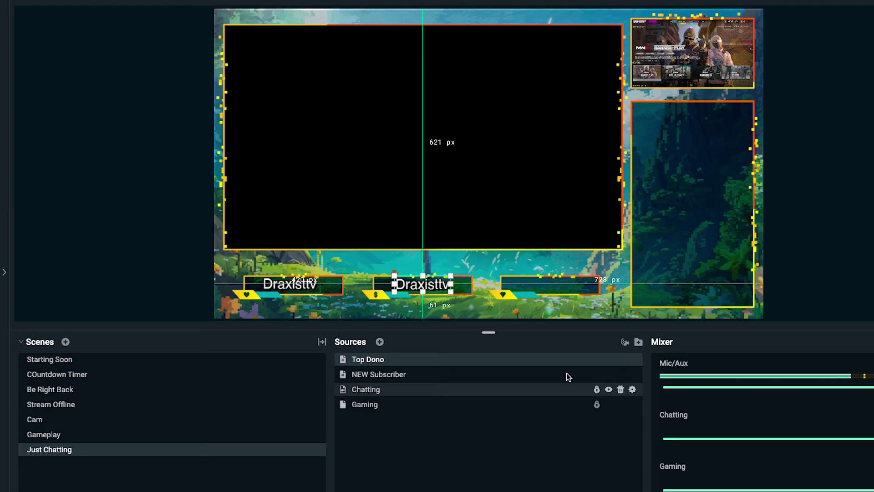
Add the existing Stream Goal label and move it into the third bottom box.
{"action": "left_click", "coordinate": [379, 341]}
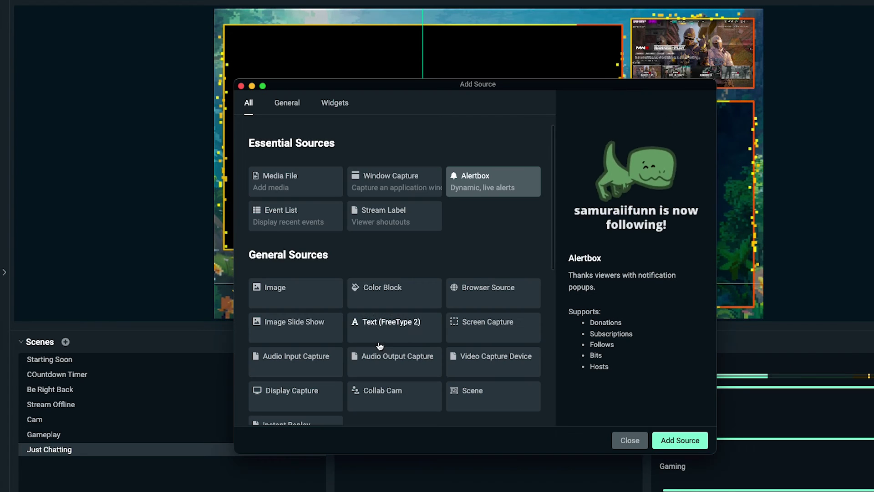
{"action": "left_click", "coordinate": [658, 435]}
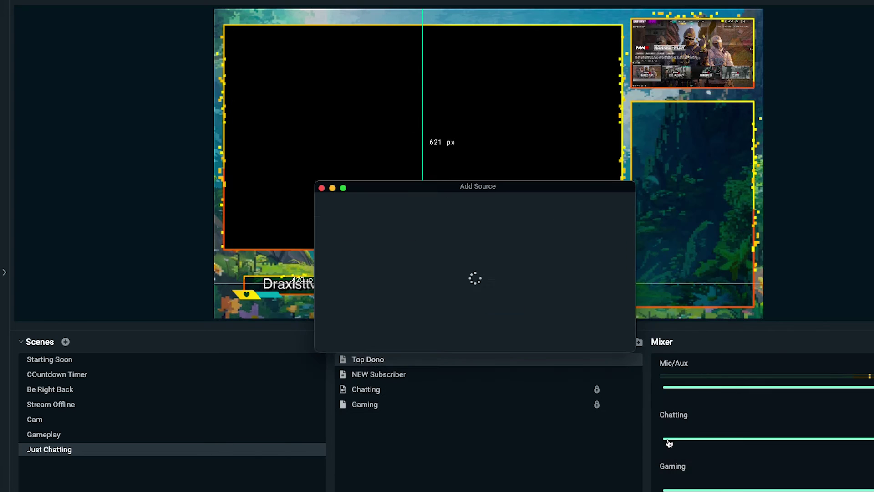
{"action": "left_click", "coordinate": [359, 295]}
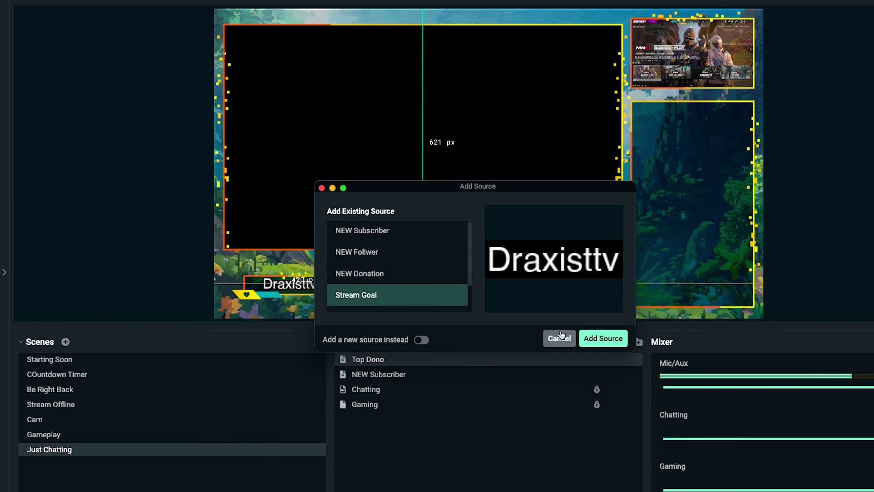
{"action": "left_click", "coordinate": [602, 338]}
{"action": "left_click_drag", "start_coordinate": [233, 20], "coordinate": [539, 290]}
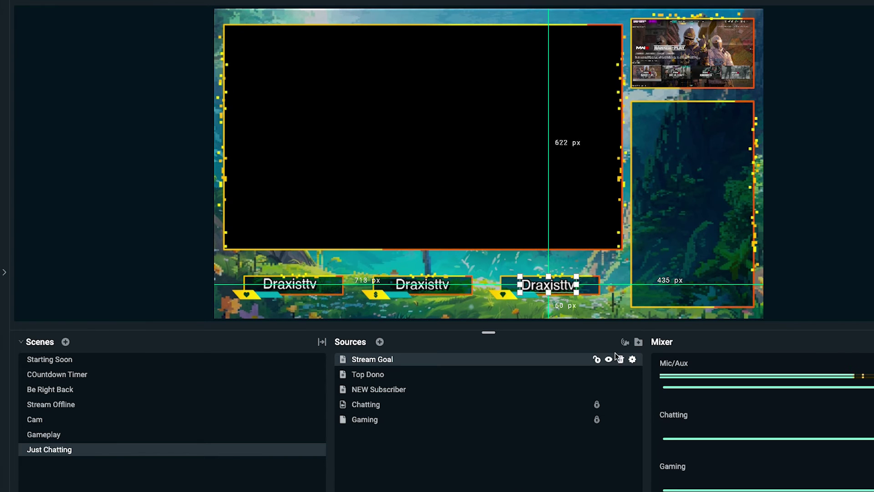
Lock the Stream Goal and Top Dono labels in place.
{"action": "left_click", "coordinate": [596, 359]}
{"action": "left_click", "coordinate": [597, 375]}
{"action": "left_click", "coordinate": [596, 389]}
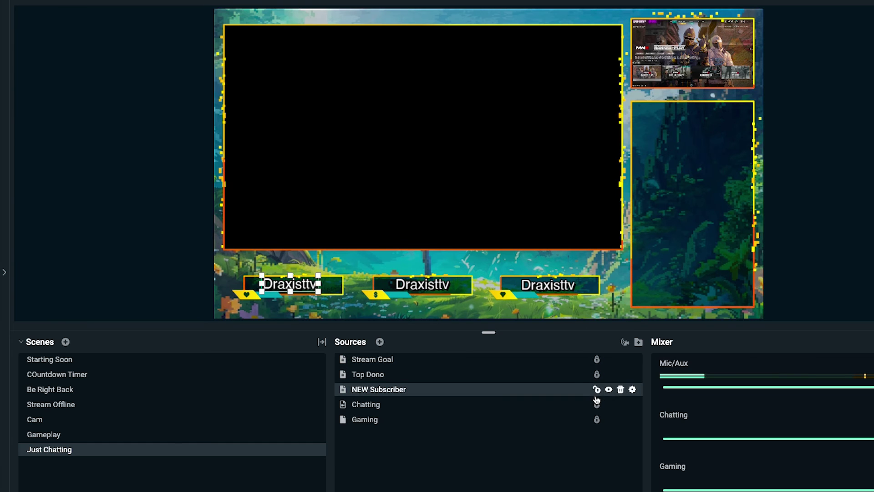
{"action": "left_click", "coordinate": [161, 268]}
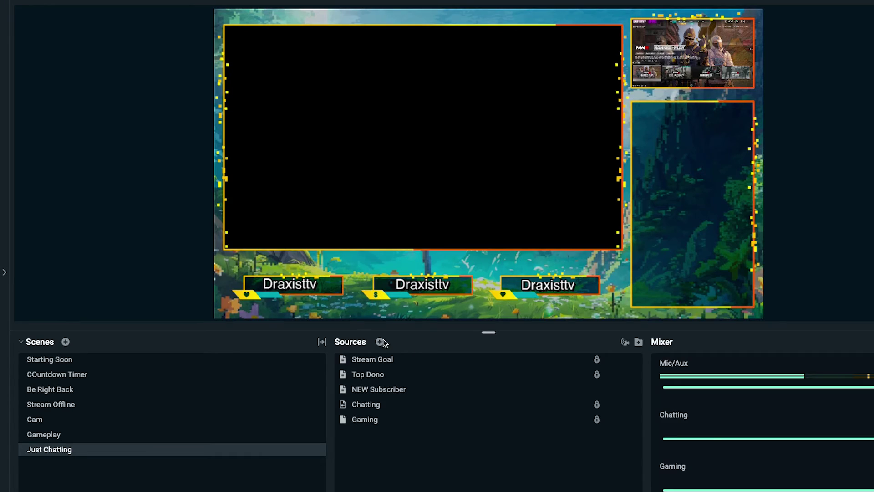
{"action": "left_click", "coordinate": [382, 341]}
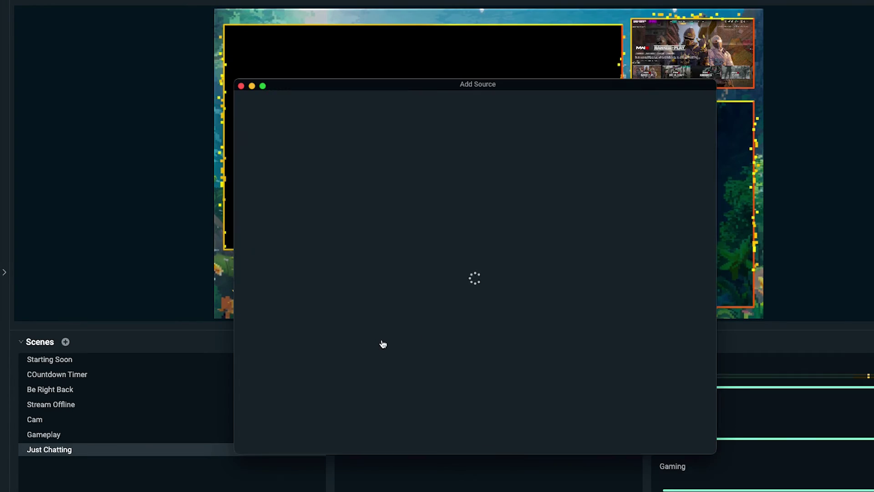
Create a new Video Capture Device source named 'Cmeraa'.
{"action": "left_click", "coordinate": [478, 363]}
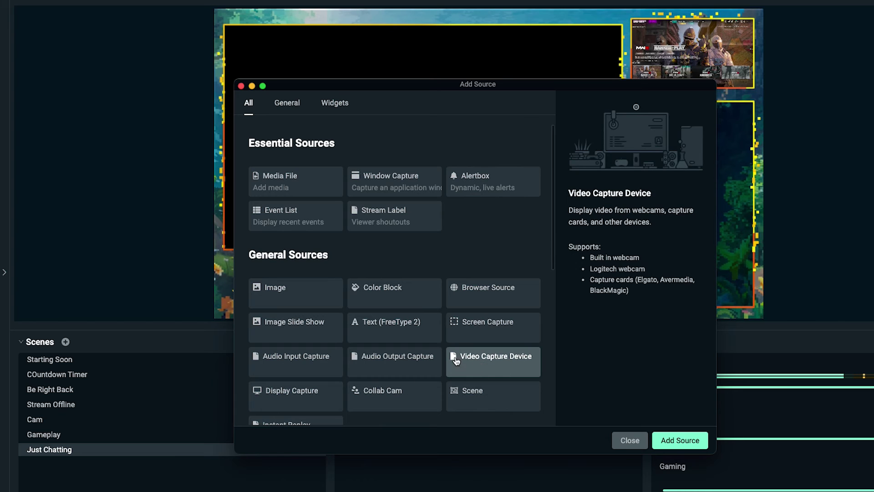
{"action": "left_click", "coordinate": [680, 441]}
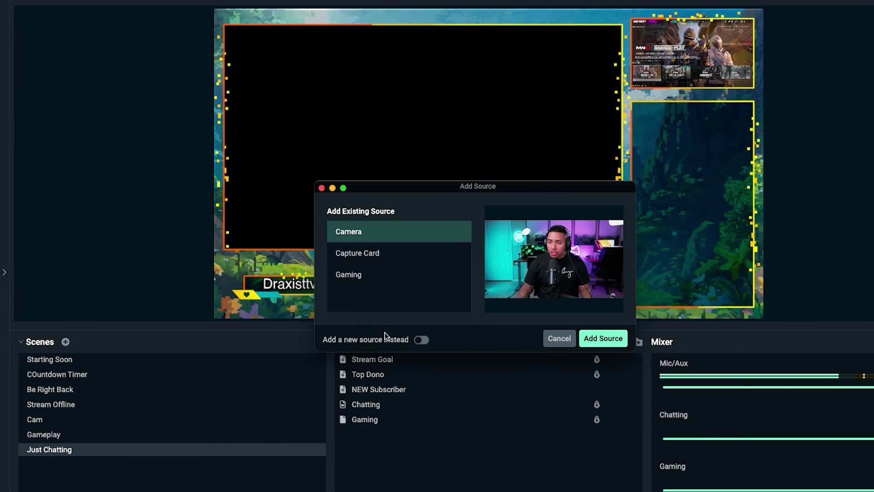
{"action": "left_click", "coordinate": [426, 340]}
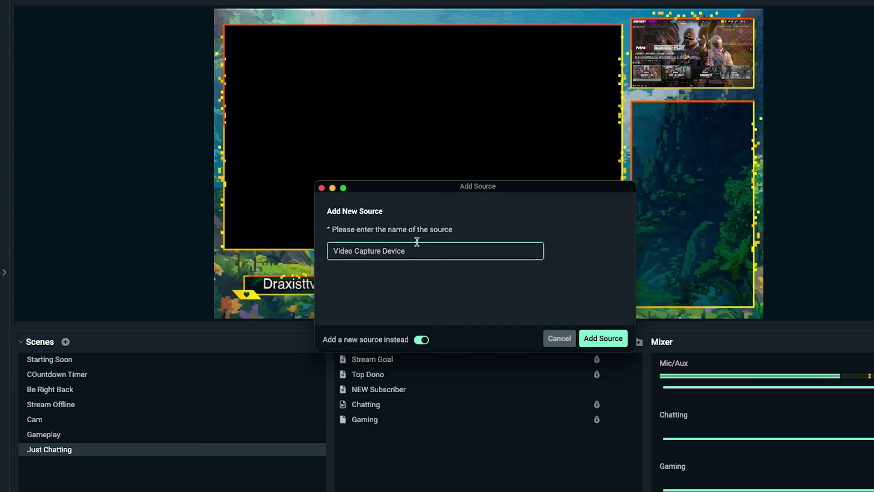
{"action": "triple_click", "coordinate": [430, 254]}
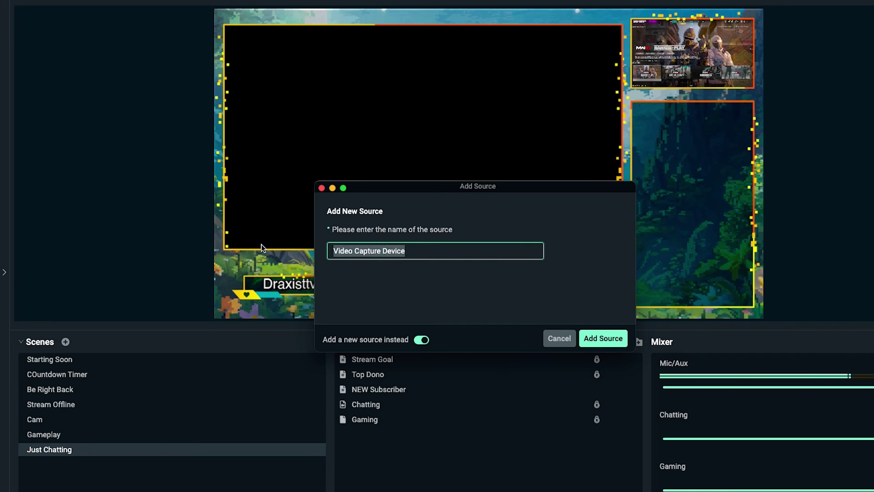
{"action": "type", "text": "Cmeraa"}
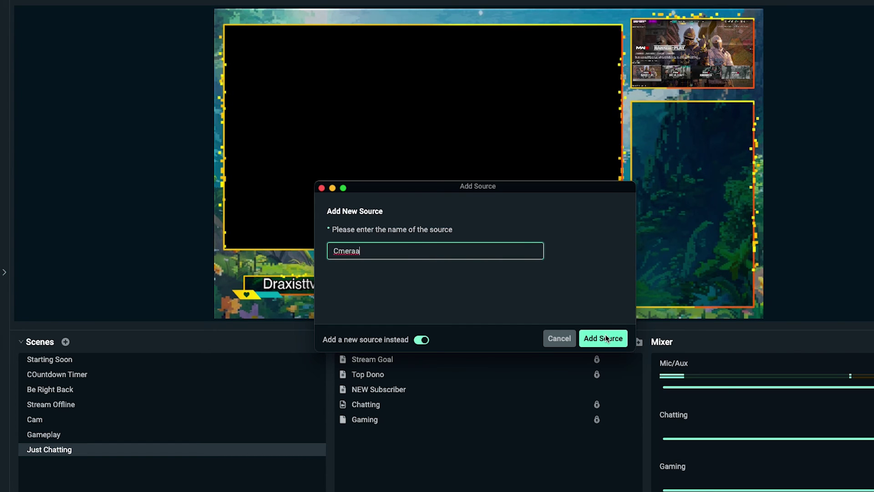
{"action": "left_click", "coordinate": [603, 338]}
{"action": "left_click", "coordinate": [474, 192]}
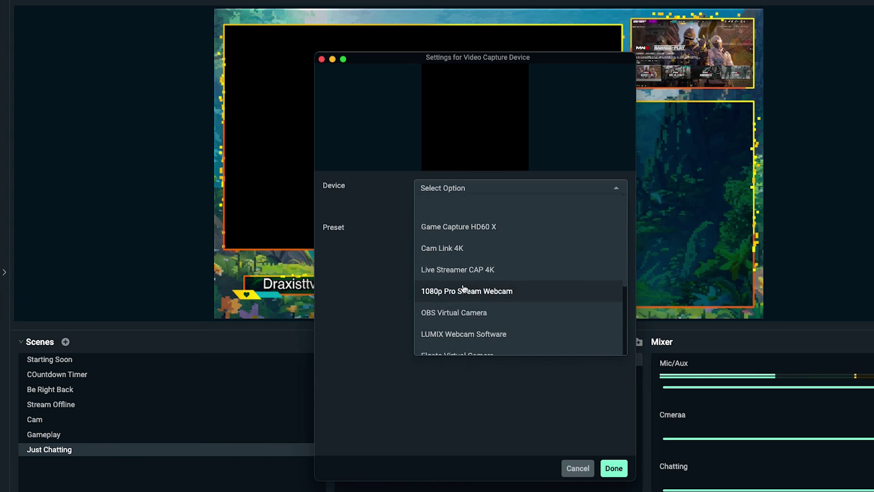
{"action": "left_click", "coordinate": [576, 469]}
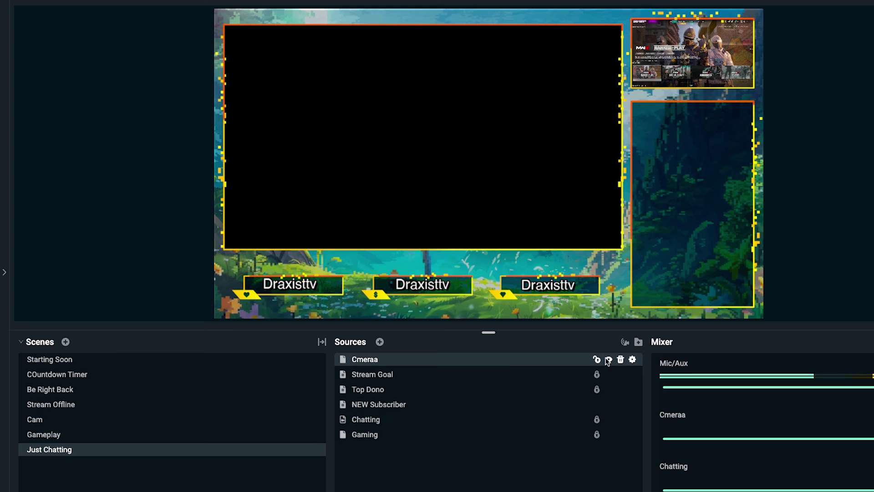
{"action": "left_click", "coordinate": [608, 360]}
{"action": "left_click", "coordinate": [453, 299]}
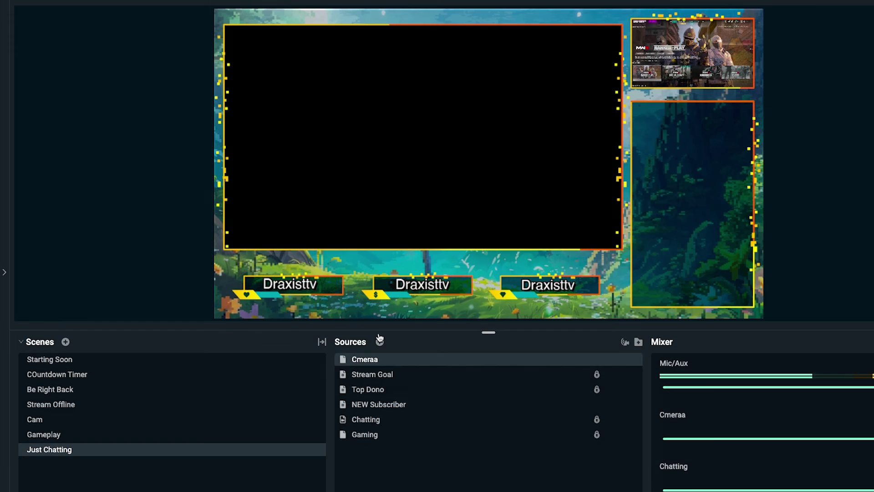
{"action": "left_click", "coordinate": [380, 341]}
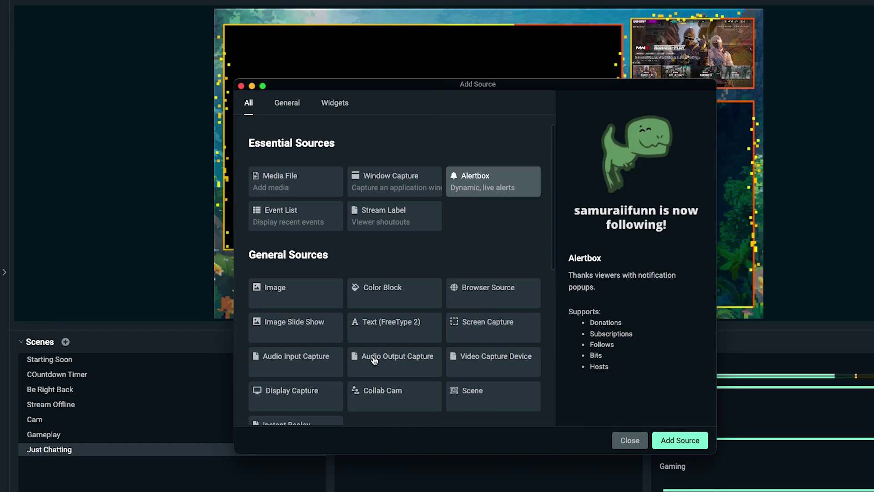
Add the existing Camera video capture source to the Just Chatting scene.
{"action": "left_click", "coordinate": [476, 359]}
{"action": "left_click", "coordinate": [660, 437]}
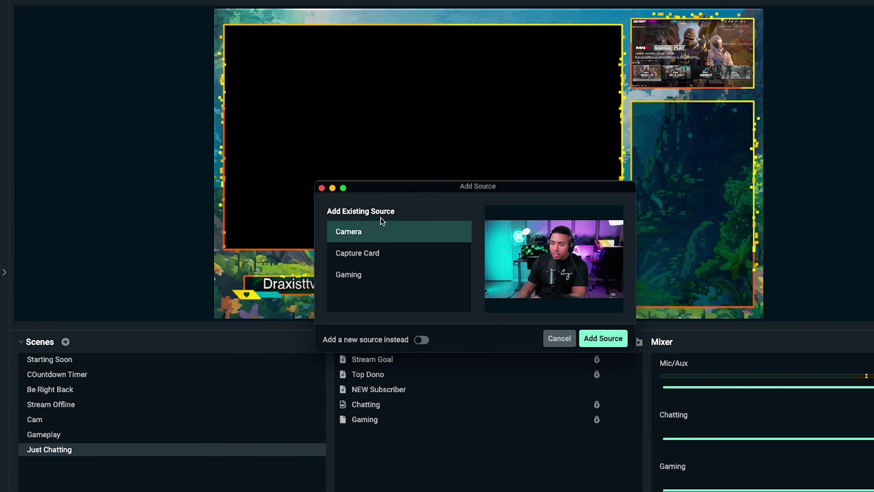
{"action": "left_click", "coordinate": [612, 338]}
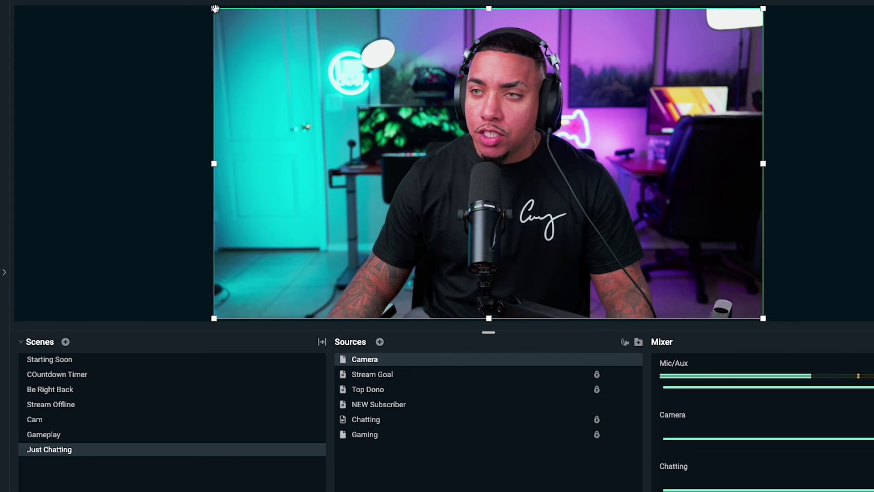
Fit the Camera into the overlay's main frame and layer it below Chatting.
{"action": "left_click_drag", "start_coordinate": [215, 9], "coordinate": [373, 105]}
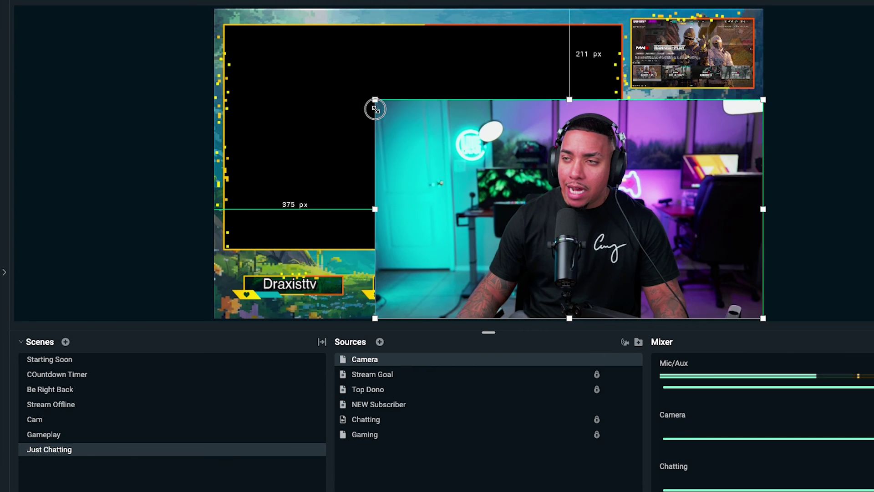
{"action": "left_click_drag", "start_coordinate": [454, 178], "coordinate": [301, 104]}
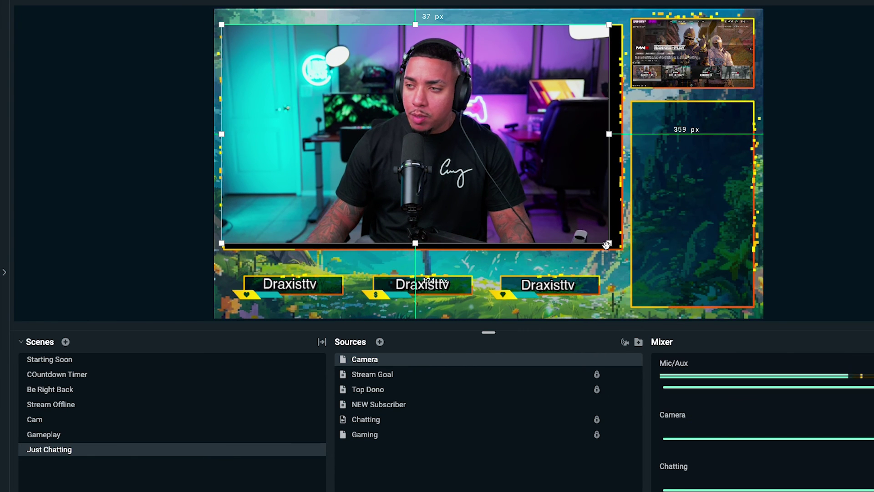
{"action": "left_click_drag", "start_coordinate": [607, 243], "coordinate": [627, 253]}
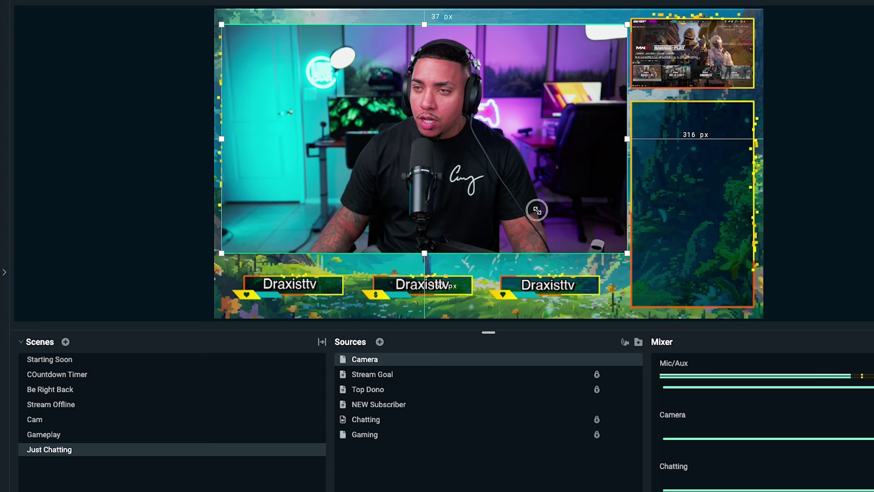
{"action": "left_click_drag", "start_coordinate": [537, 210], "coordinate": [533, 209]}
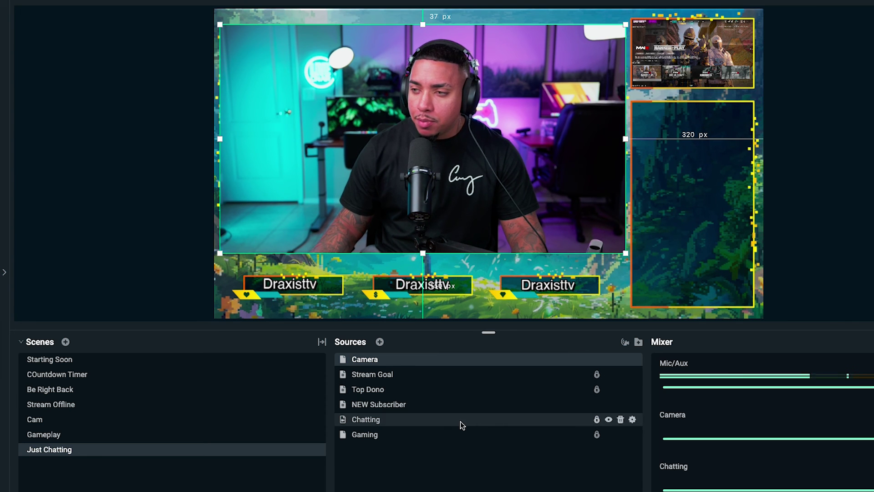
{"action": "left_click_drag", "start_coordinate": [388, 360], "coordinate": [396, 428]}
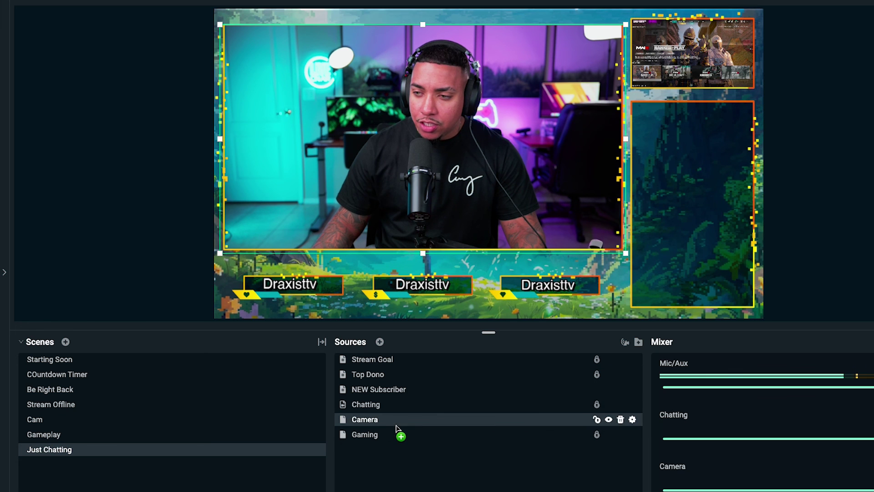
{"action": "left_click", "coordinate": [155, 243]}
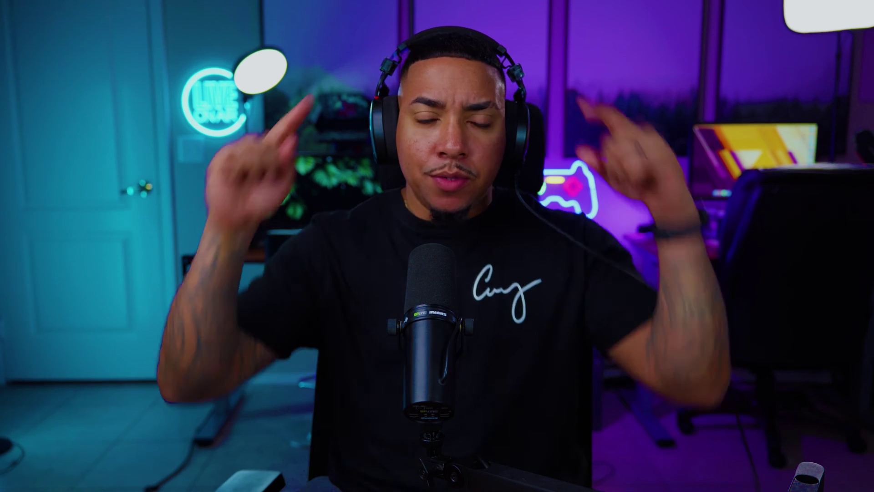